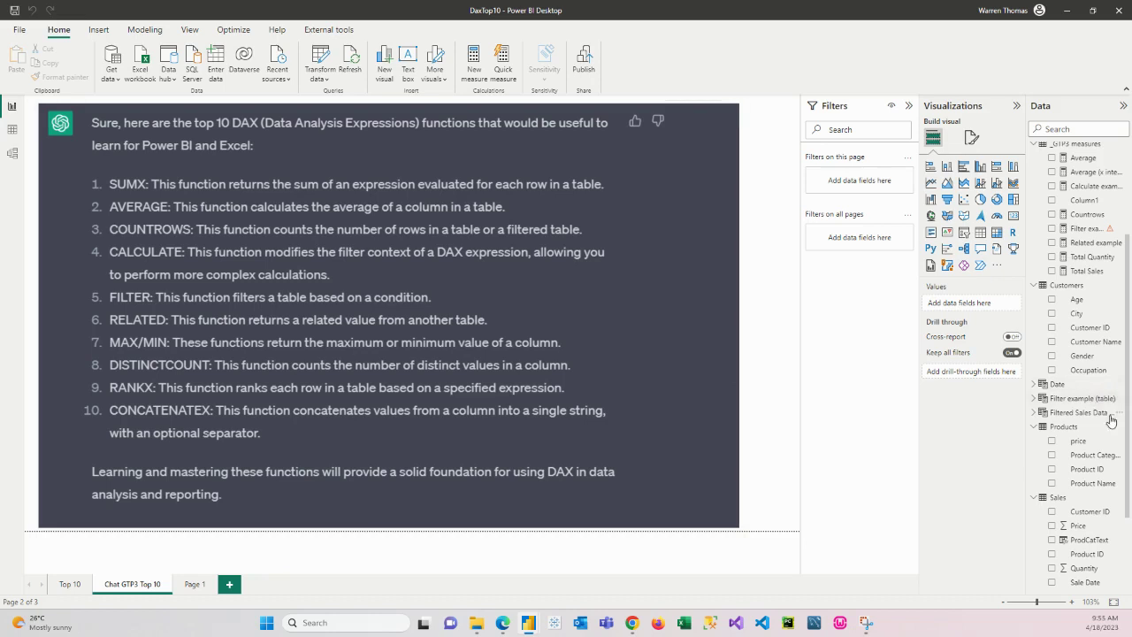
Create a measure named Max Example in the _GTP3 measures table and start its formula with the MAXX function
{"action": "scroll", "coordinate": [1068, 399], "scroll_direction": "up", "scroll_amount": 3}
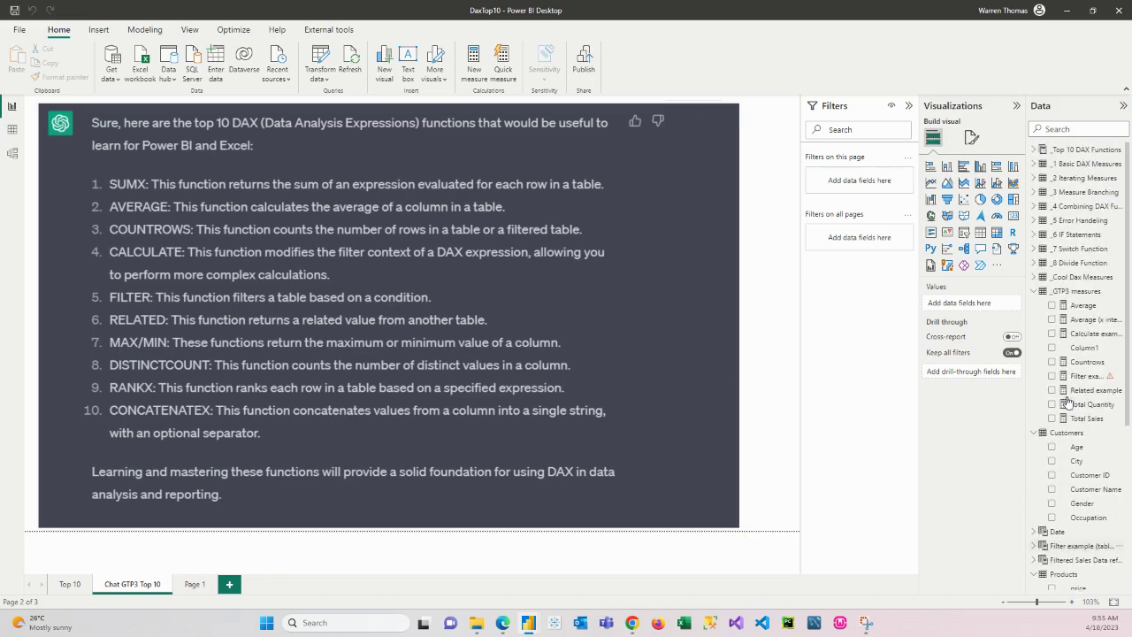
{"action": "right_click", "coordinate": [1068, 295]}
{"action": "key", "text": "Escape"}
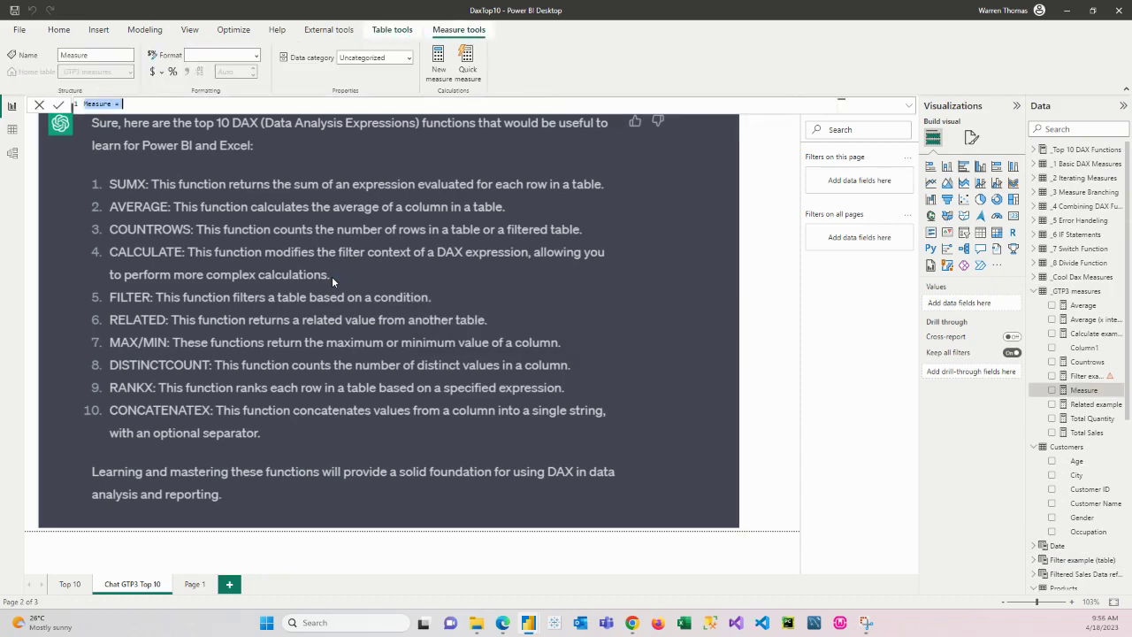
{"action": "type", "text": "M"}
{"action": "type", "text": "MAX"}
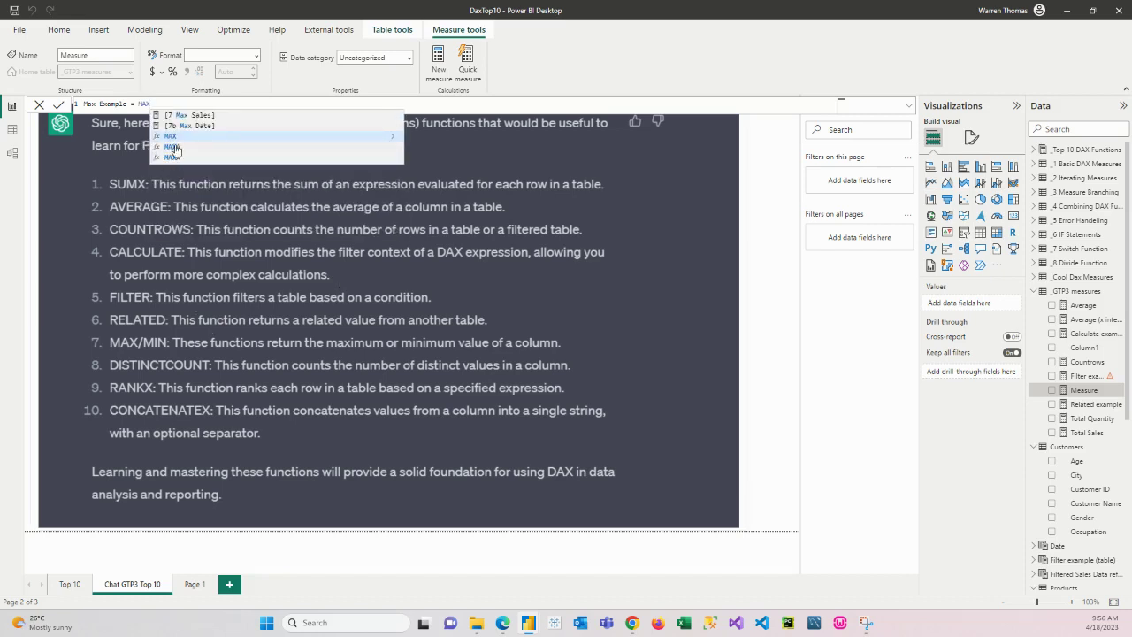
{"action": "left_click", "coordinate": [172, 158]}
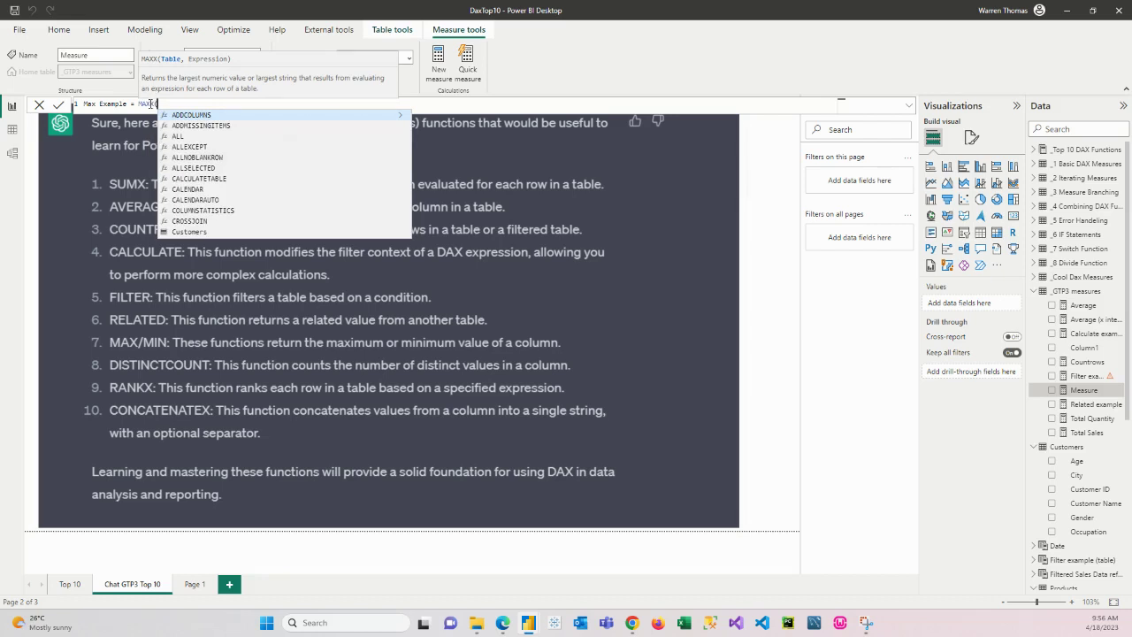
Try MAX instead of MAXX in the formula to view its arguments, and return to MAXX
{"action": "left_click", "coordinate": [152, 104]}
{"action": "key", "text": "BackSpace"}
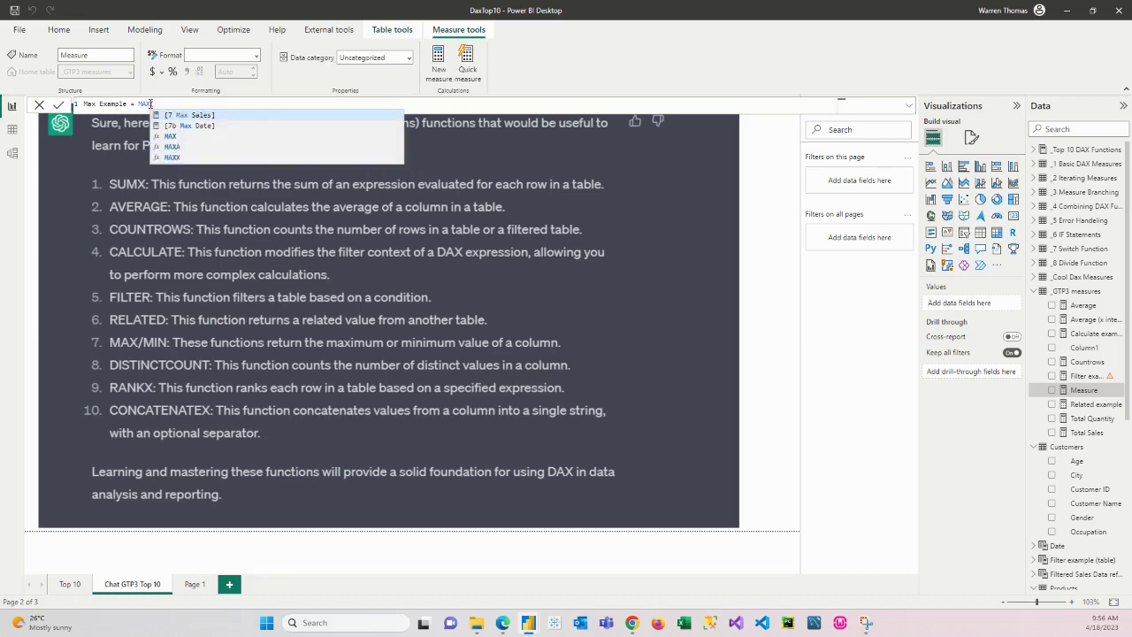
{"action": "key", "text": "Down"}
{"action": "key", "text": "Down"}
{"action": "type", "text": "("}
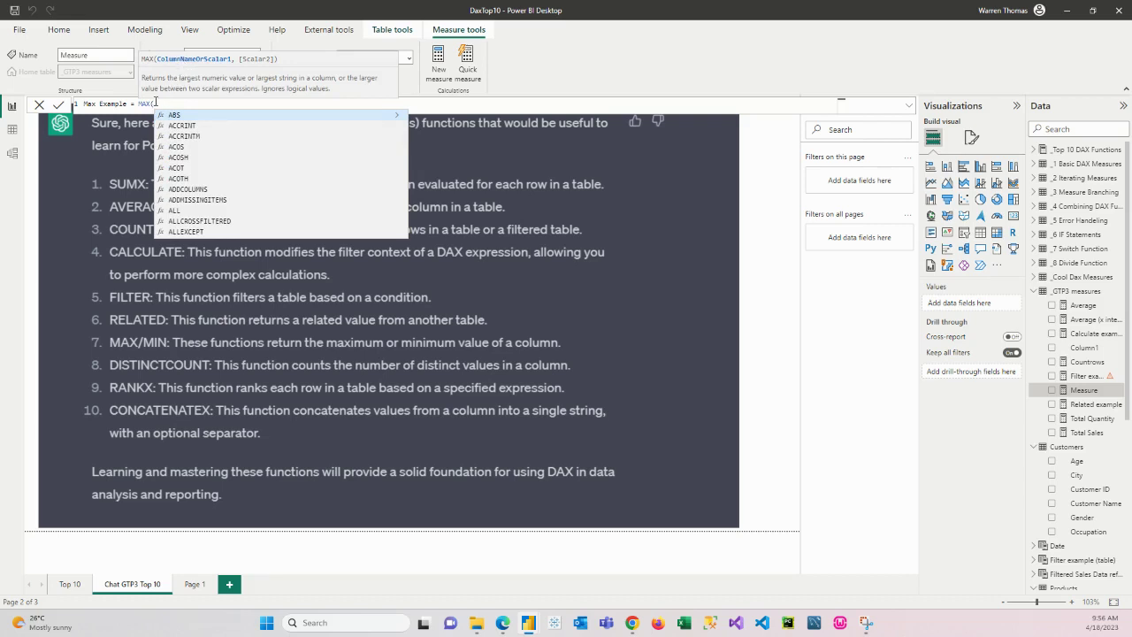
{"action": "key", "text": "Escape"}
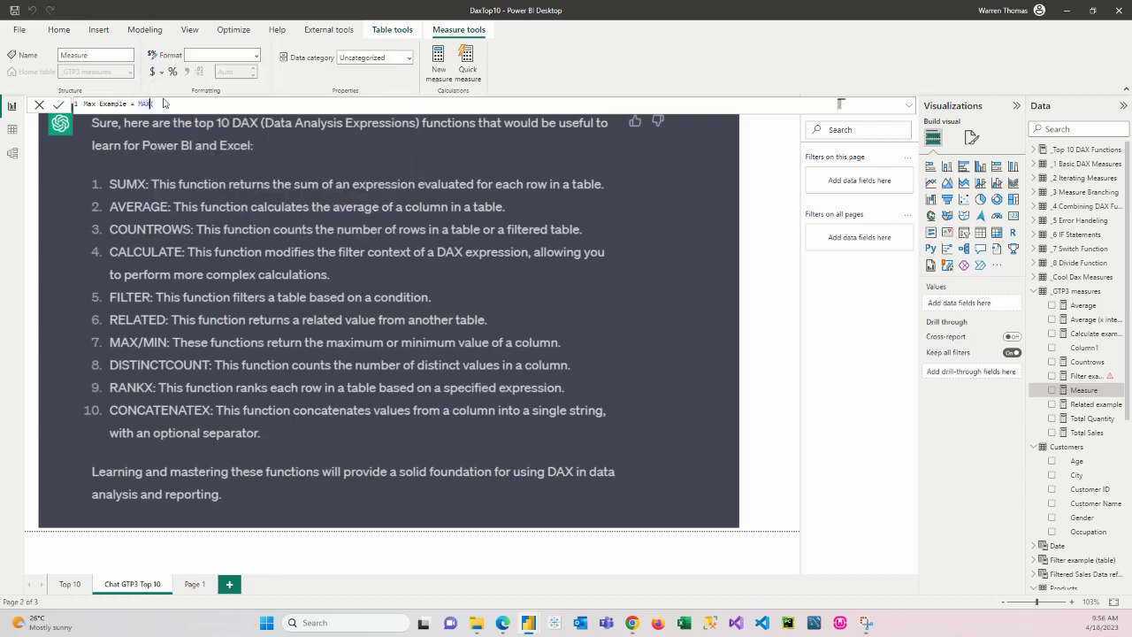
{"action": "key", "text": "BackSpace"}
{"action": "type", "text": "X("}
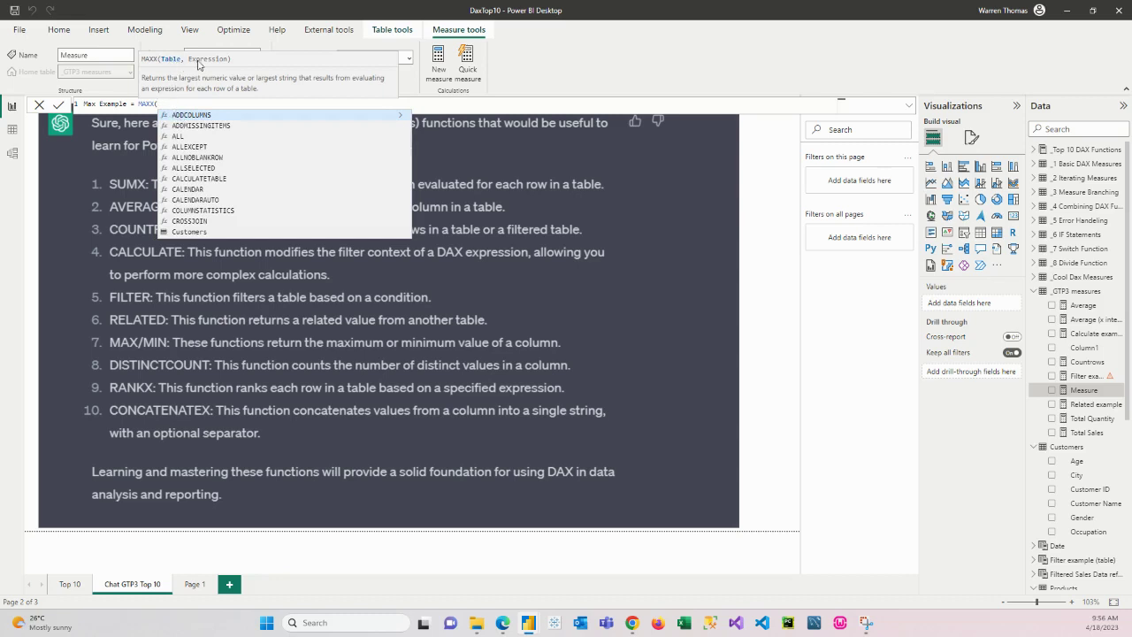
Supply the Sales table as the first argument of MAXX
{"action": "scroll", "coordinate": [181, 211], "scroll_direction": "down", "scroll_amount": 15}
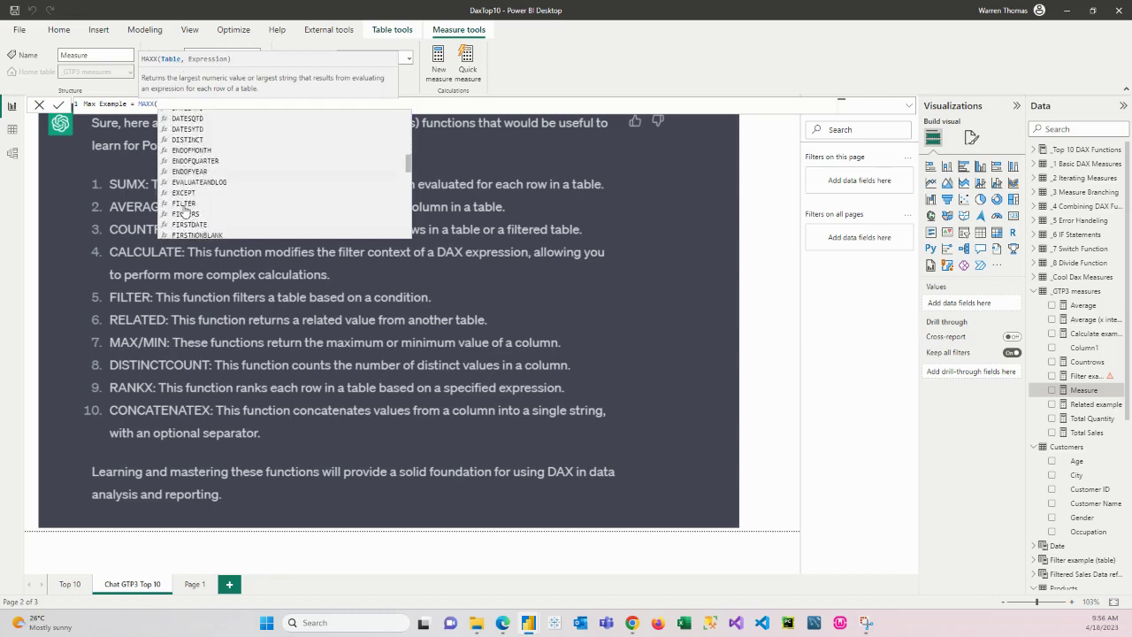
{"action": "type", "text": "sa"}
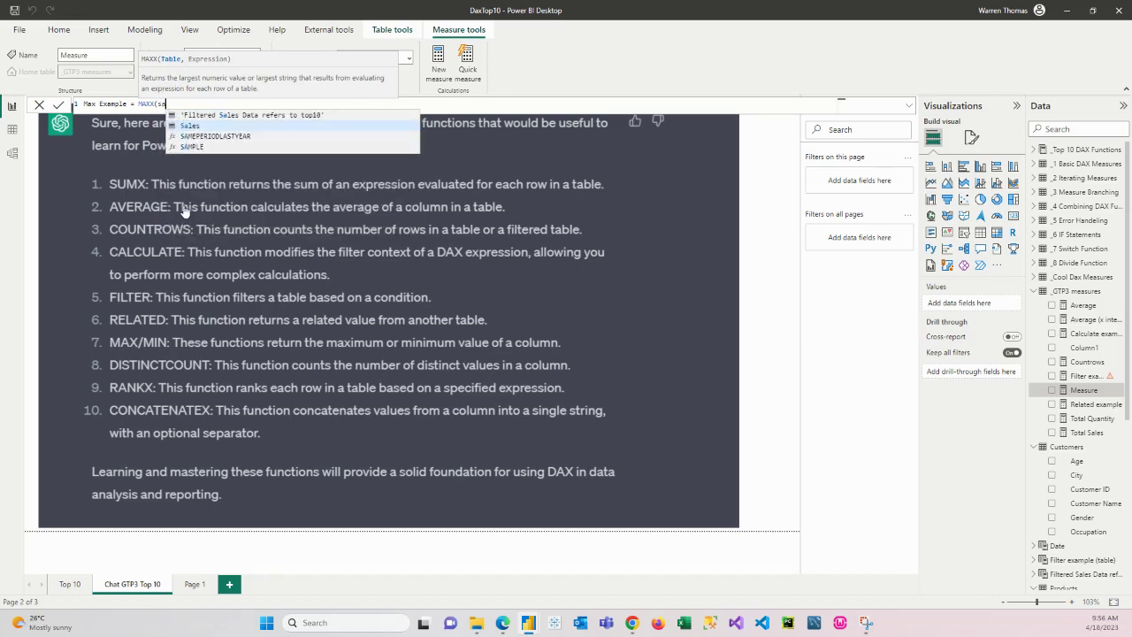
{"action": "type", "text": "l"}
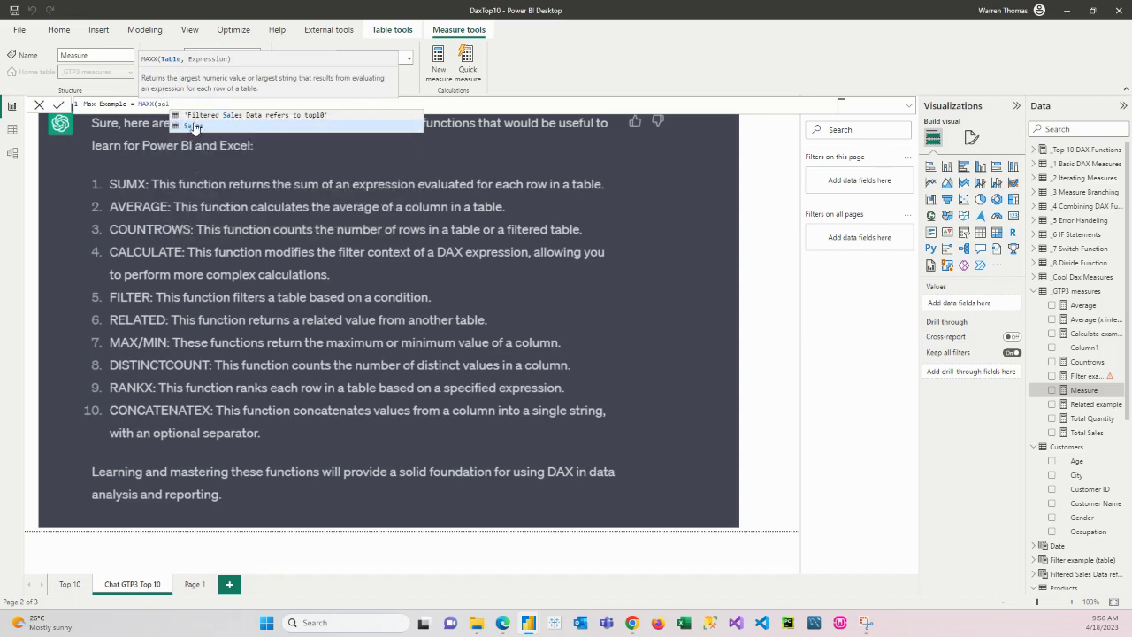
{"action": "key", "text": "Tab"}
{"action": "type", "text": ", "}
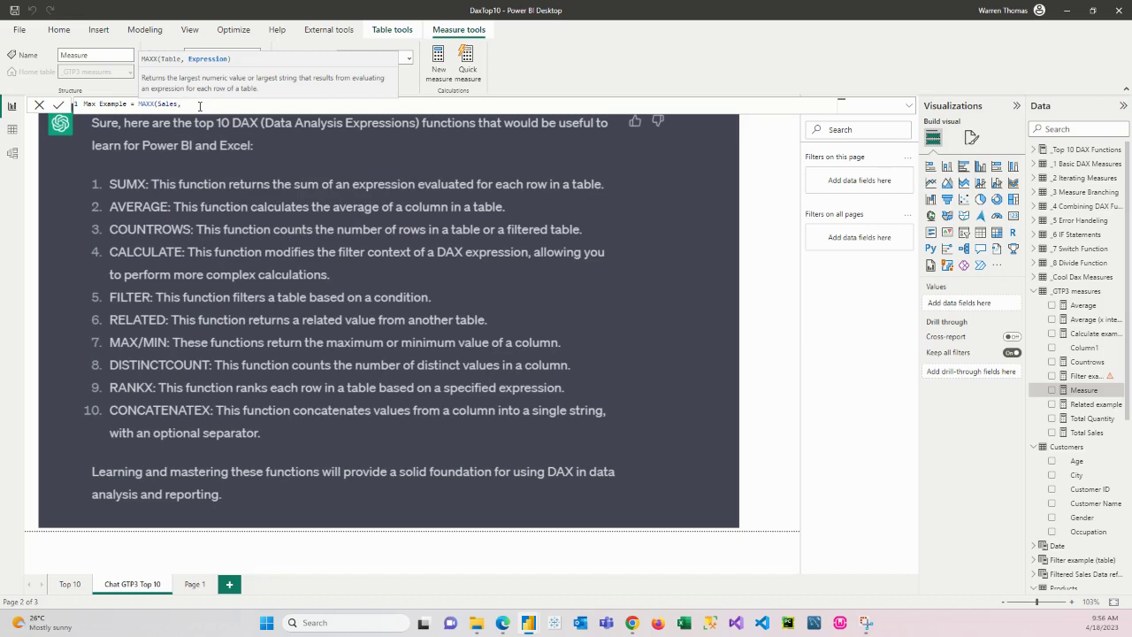
Complete the MAXX formula with the expression Sales[Price] * Sales[Quantity] and commit the measure
{"action": "type", "text": "Sales"}
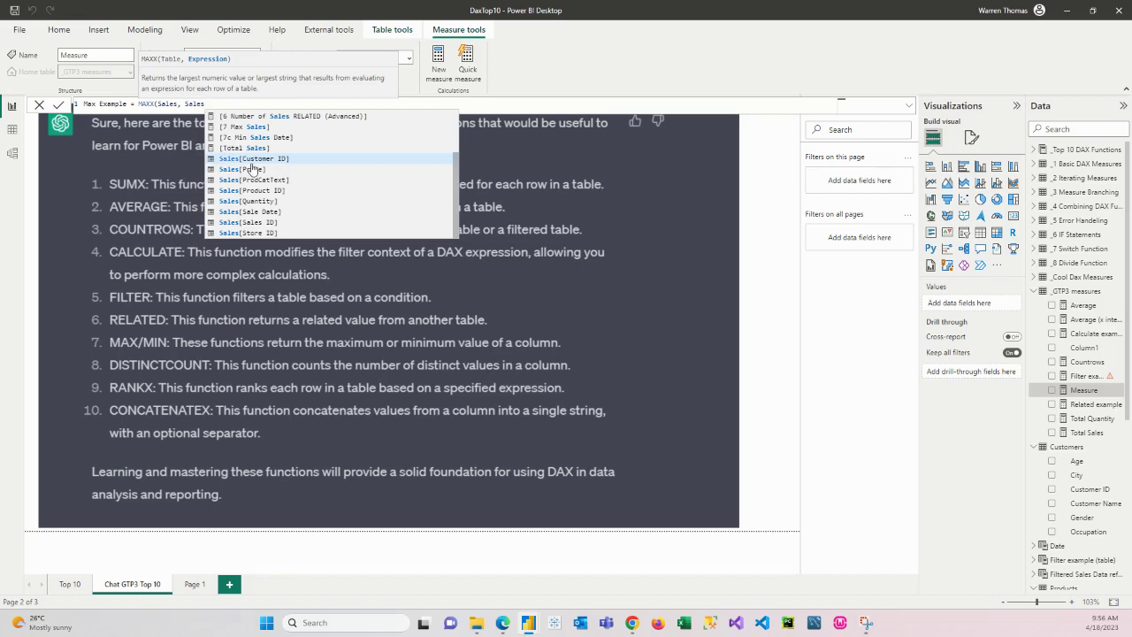
{"action": "left_click", "coordinate": [253, 168]}
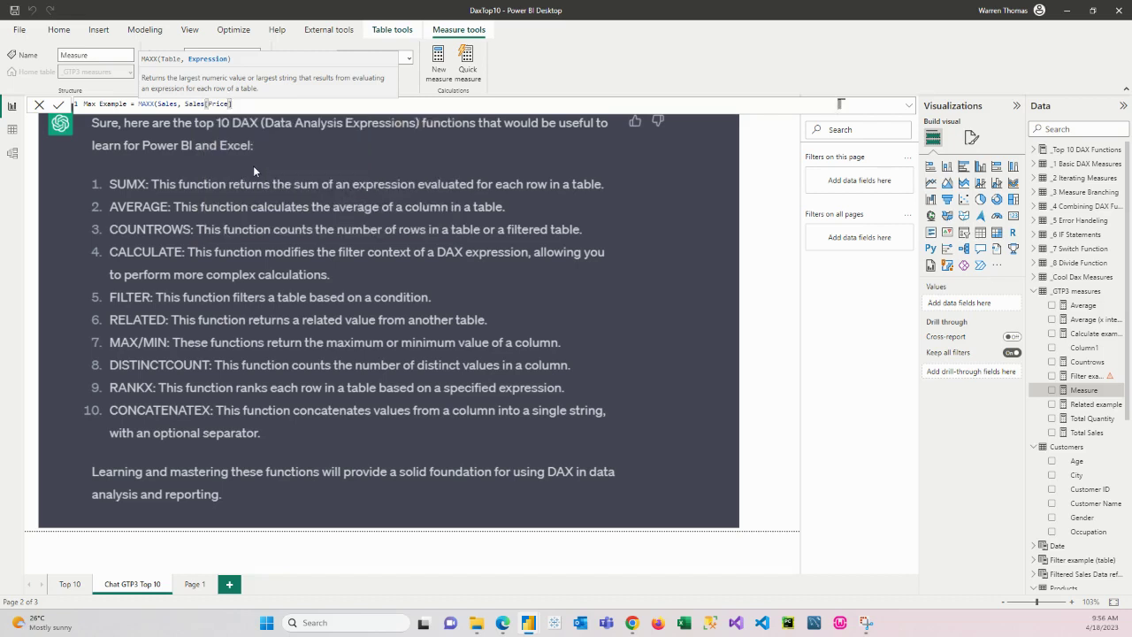
{"action": "type", "text": "* Sales"}
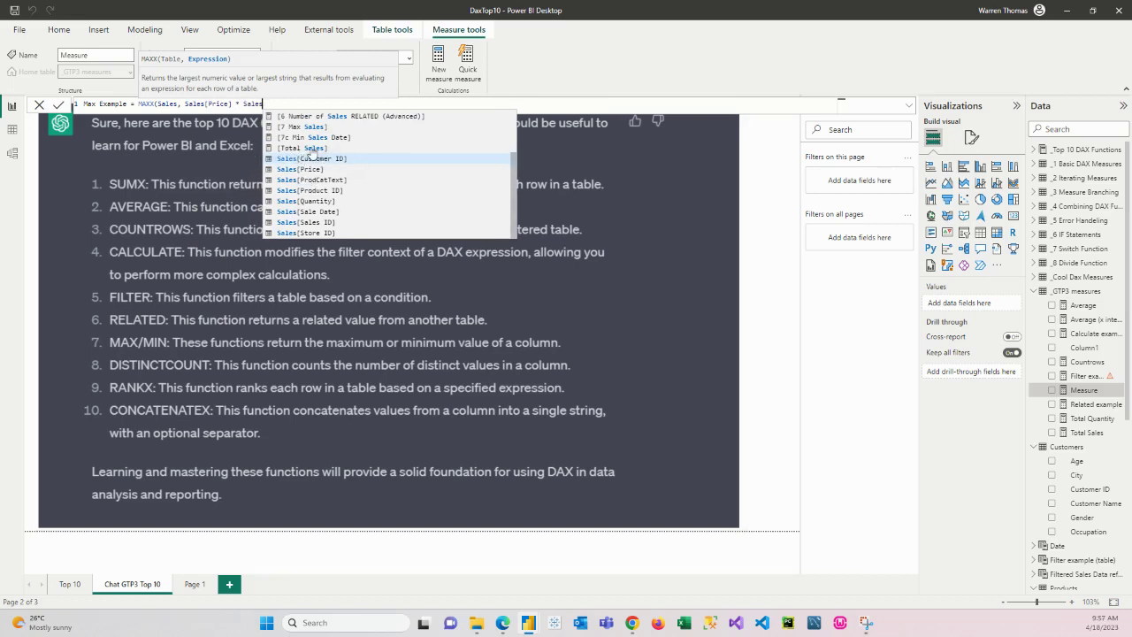
{"action": "left_click", "coordinate": [305, 203]}
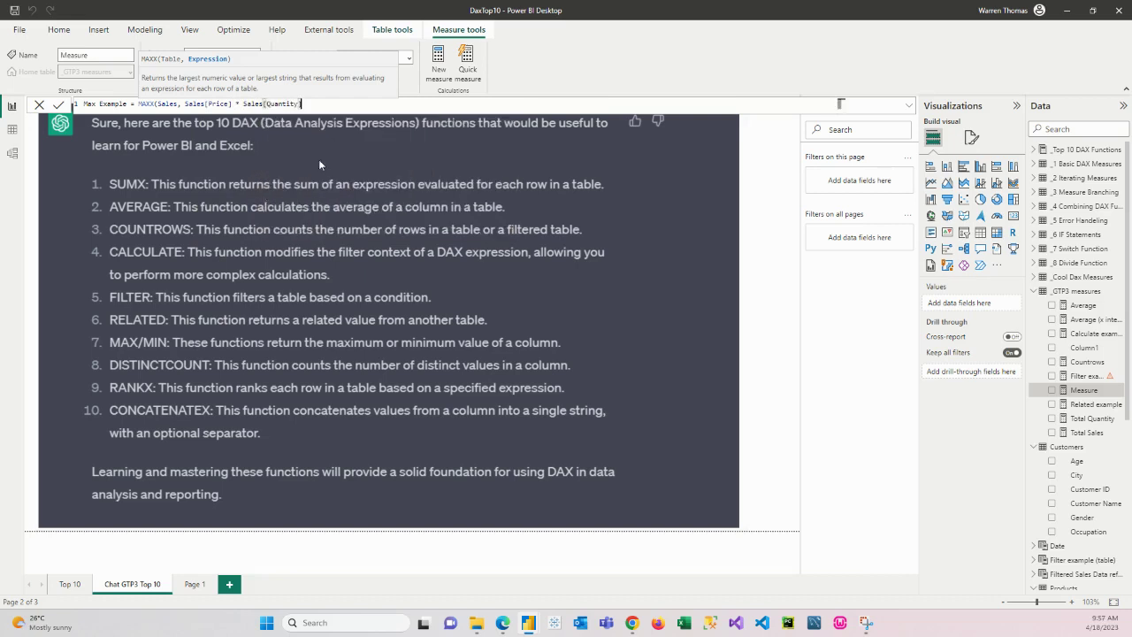
{"action": "type", "text": ")"}
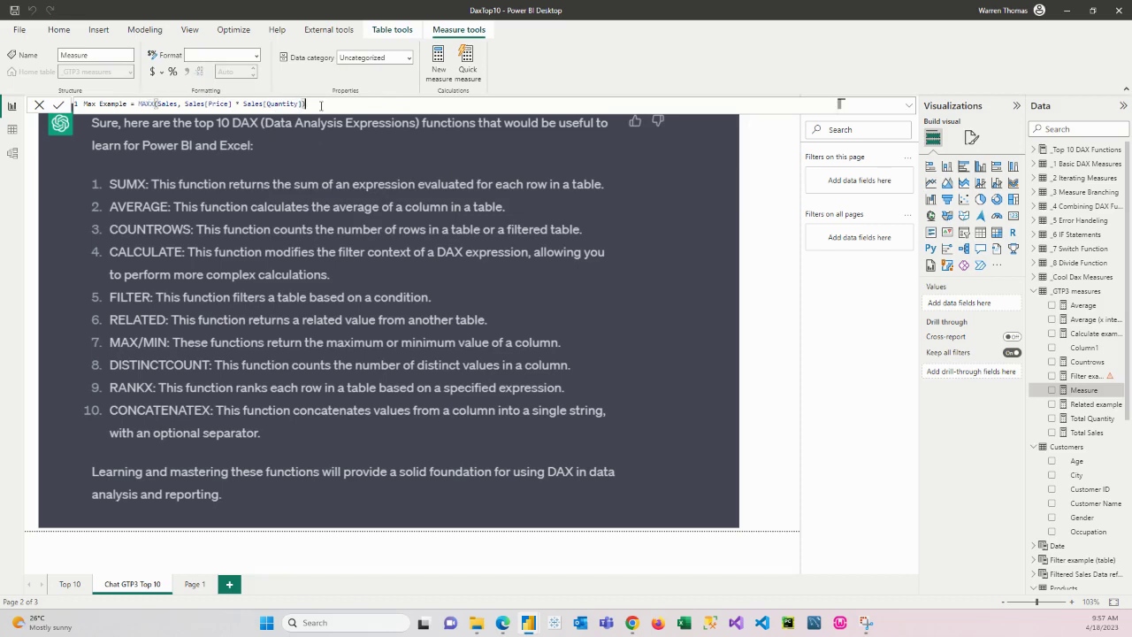
{"action": "key", "text": "Return"}
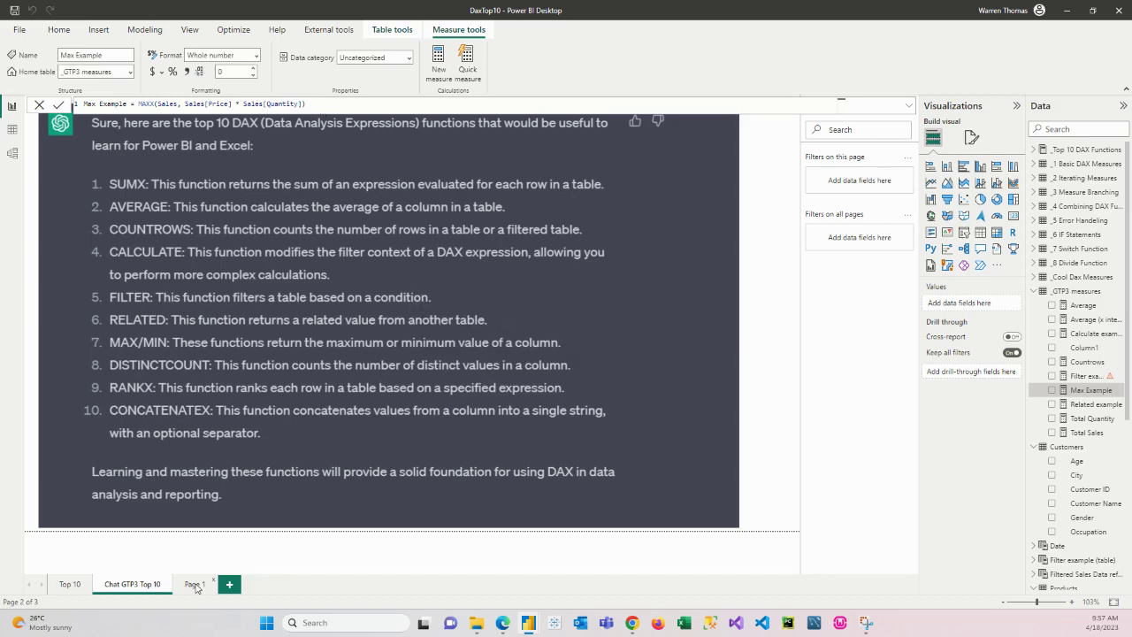
Add a new report page with a card showing Max Example, and place the card widened in the page's upper-left corner
{"action": "left_click", "coordinate": [229, 586]}
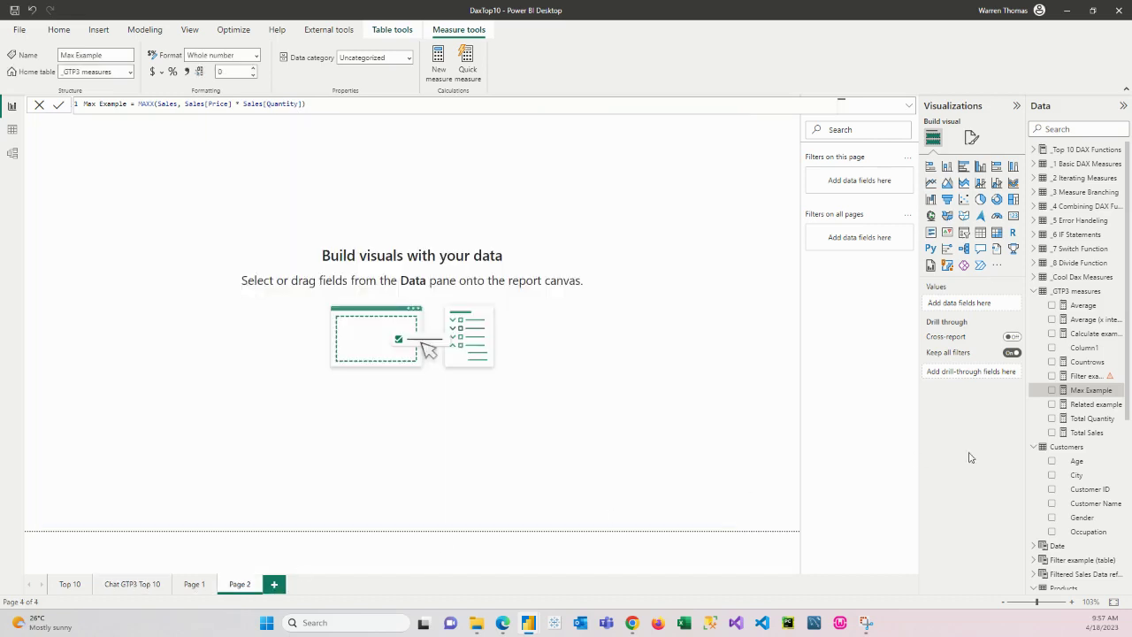
{"action": "left_click_drag", "start_coordinate": [1088, 395], "coordinate": [207, 253]}
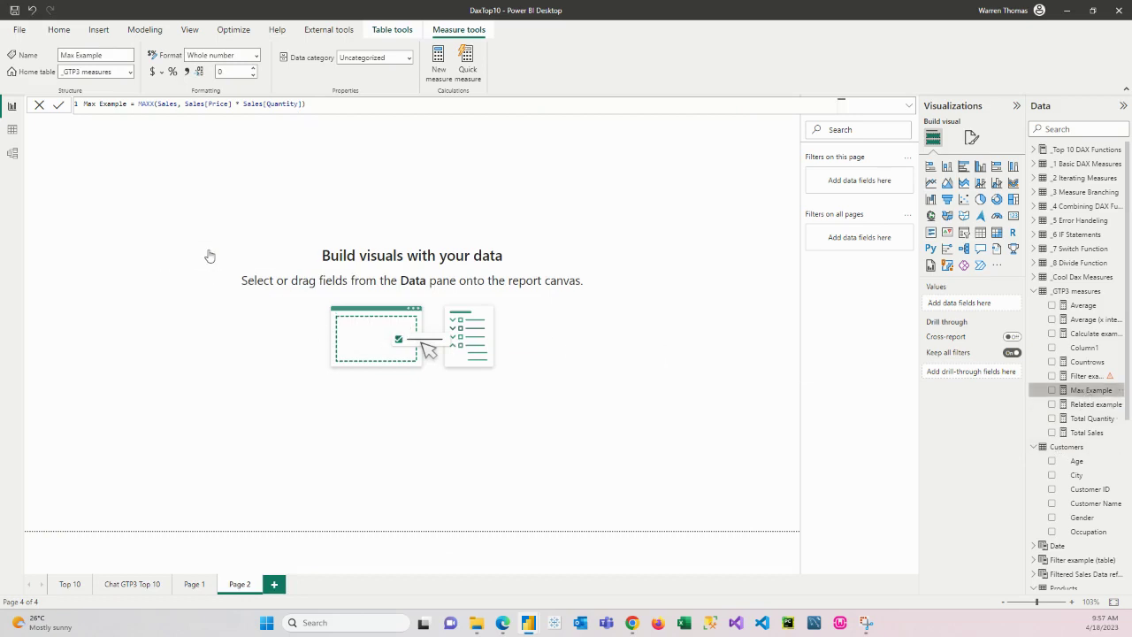
{"action": "left_click", "coordinate": [1013, 217]}
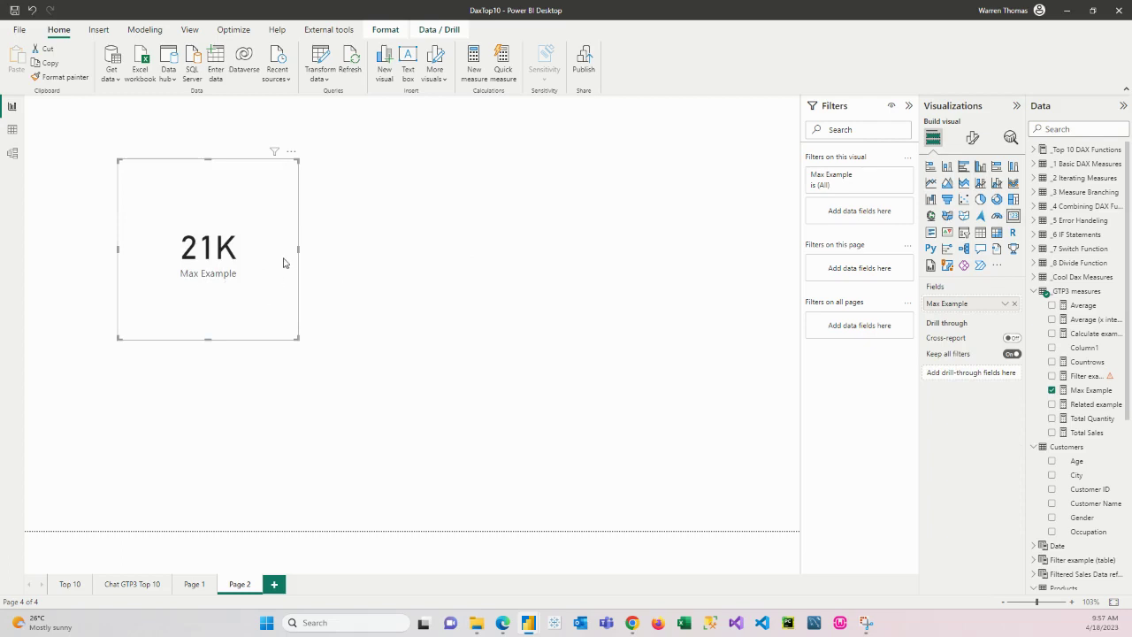
{"action": "left_click_drag", "start_coordinate": [298, 250], "coordinate": [291, 133]}
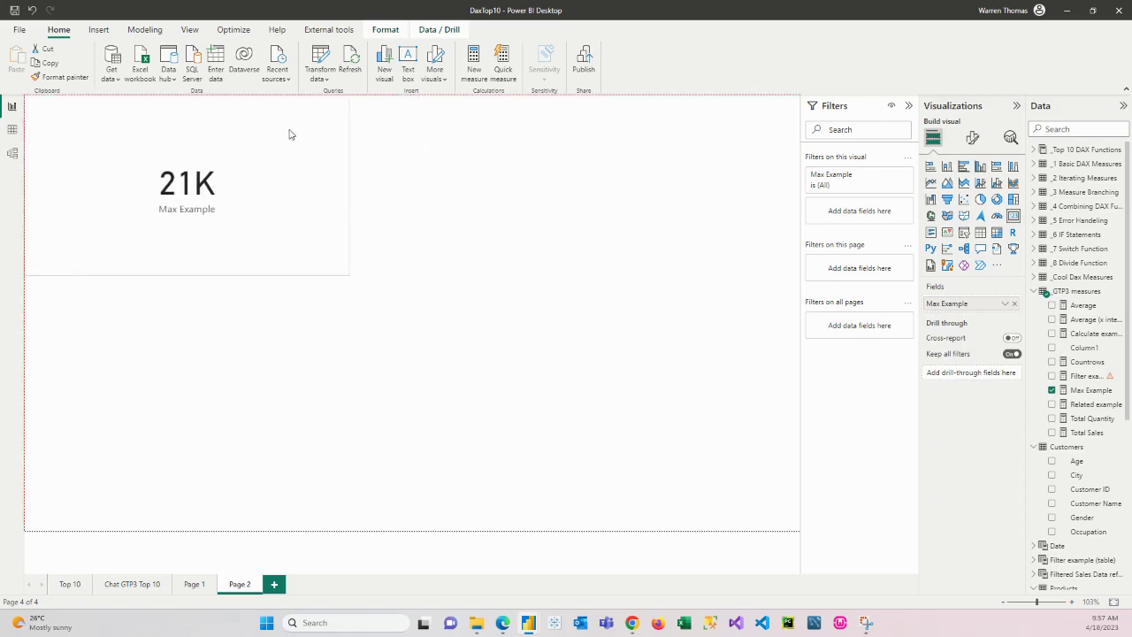
Add a table visual below the card with the customers' Occupation and the Max Example measure as columns
{"action": "left_click", "coordinate": [732, 367]}
{"action": "left_click", "coordinate": [981, 232]}
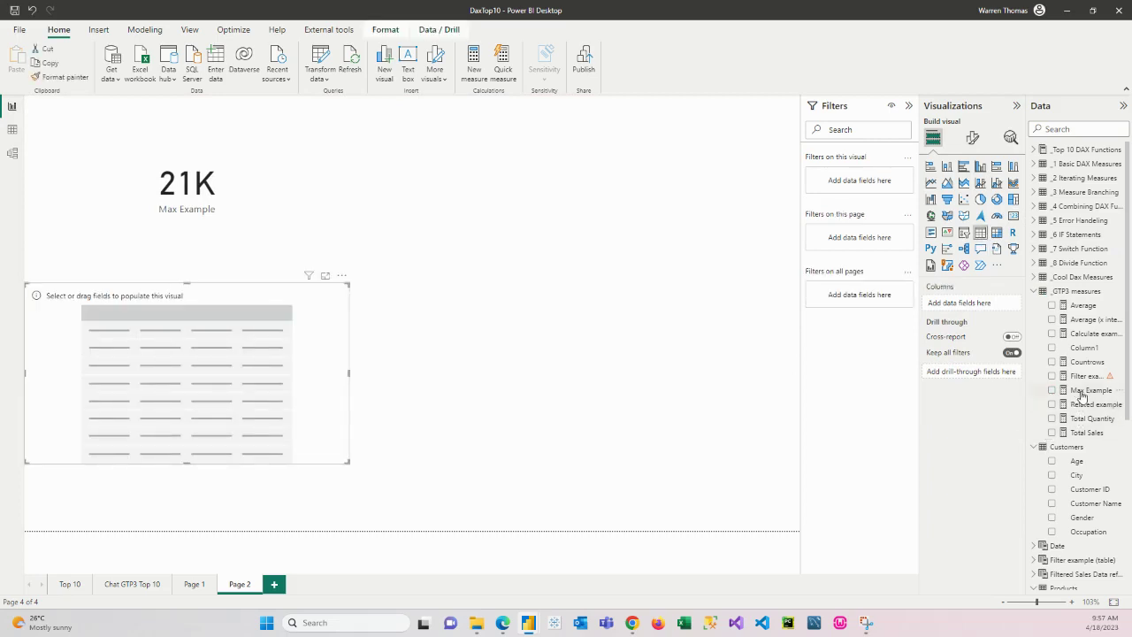
{"action": "scroll", "coordinate": [1052, 544], "scroll_direction": "down", "scroll_amount": 2}
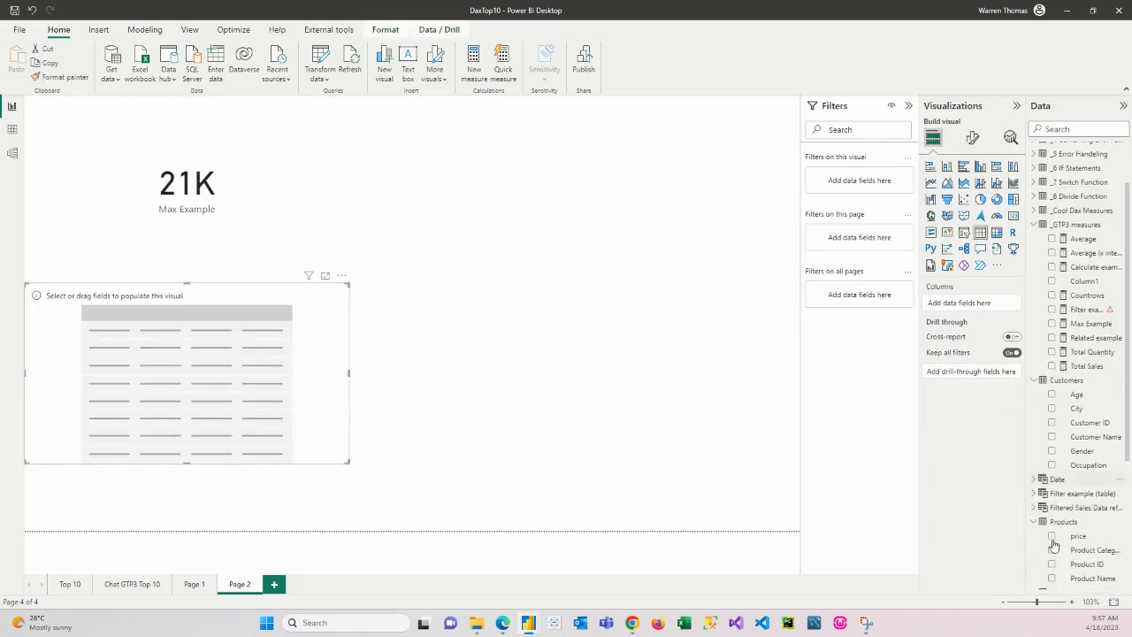
{"action": "left_click", "coordinate": [1051, 464]}
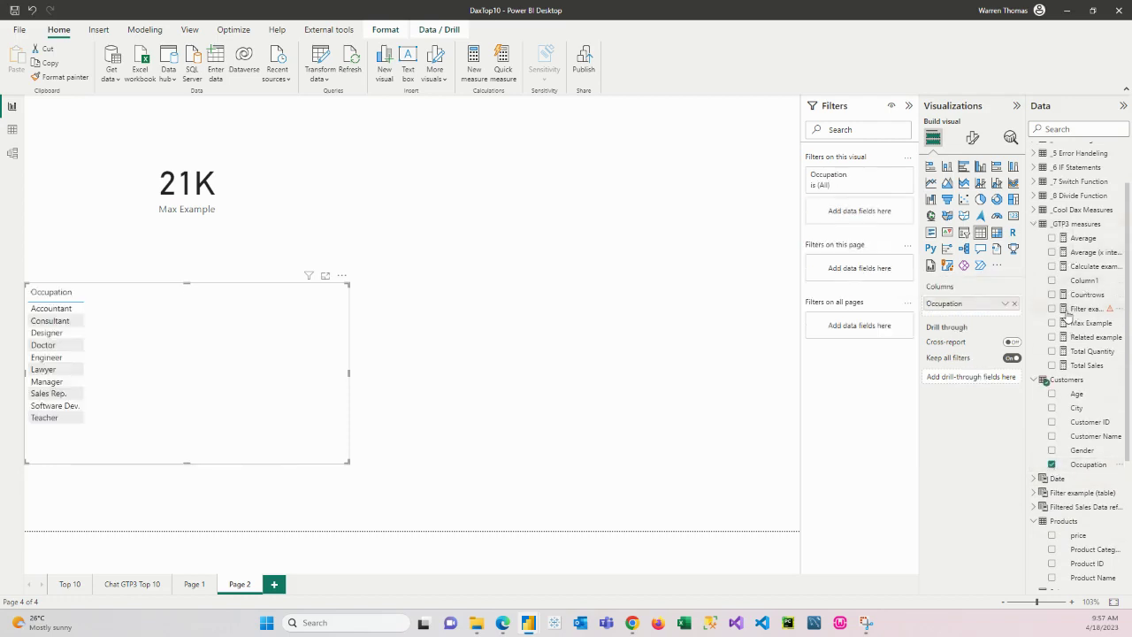
{"action": "left_click_drag", "start_coordinate": [1072, 323], "coordinate": [246, 352]}
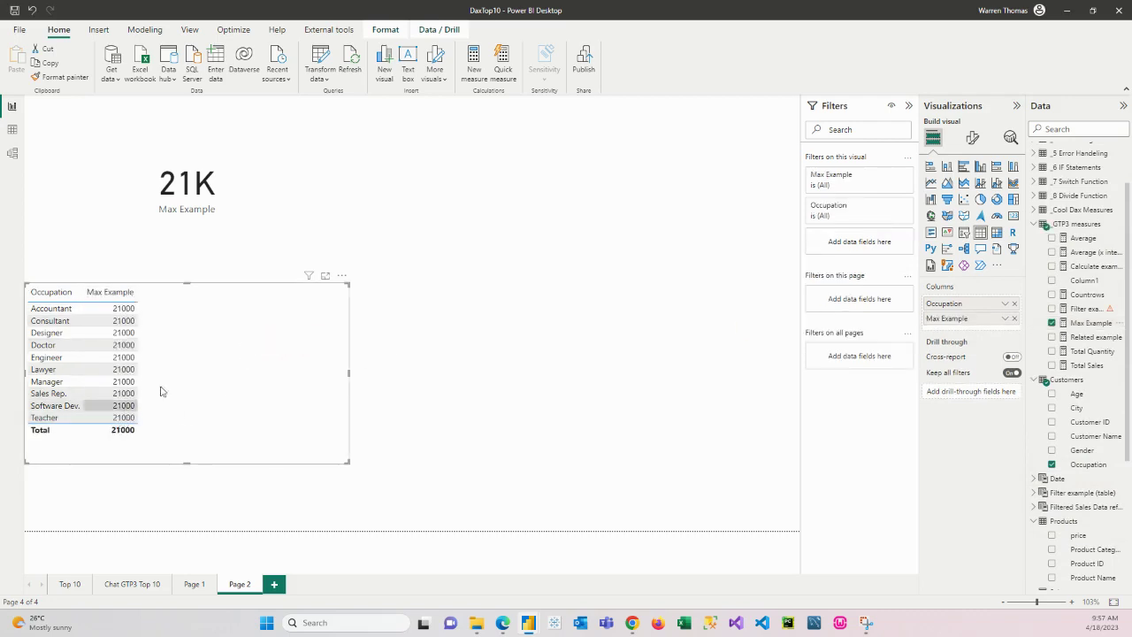
Add the customers' Age to the table visual and look through the Max Example values per occupation and age
{"action": "left_click", "coordinate": [1053, 397]}
{"action": "scroll", "coordinate": [240, 400], "scroll_direction": "down", "scroll_amount": 10}
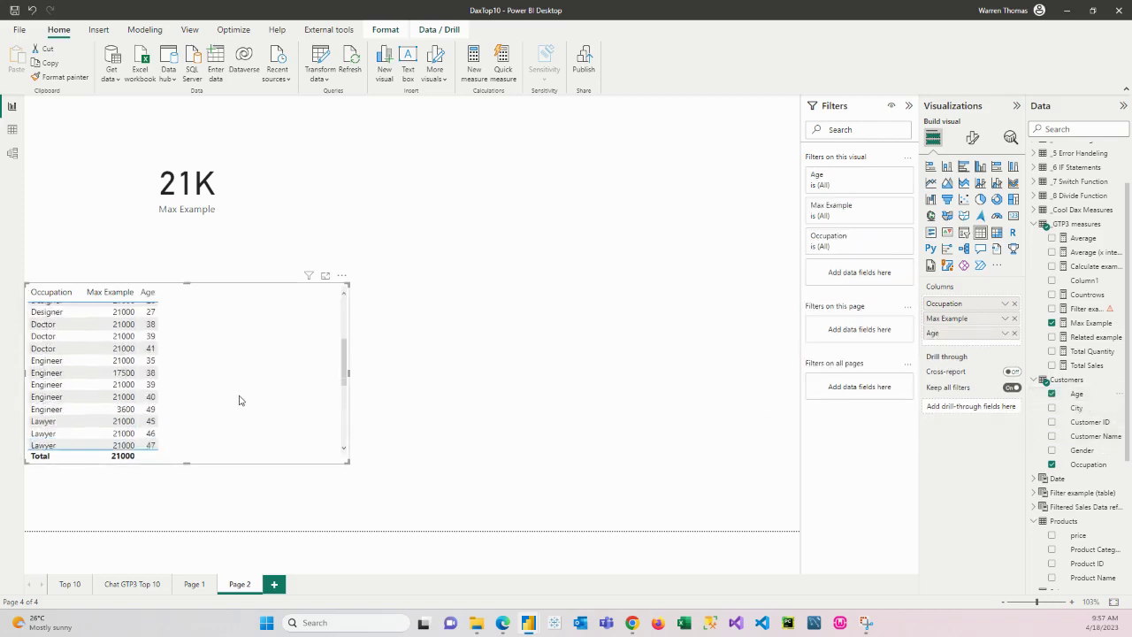
{"action": "scroll", "coordinate": [240, 400], "scroll_direction": "down", "scroll_amount": 2}
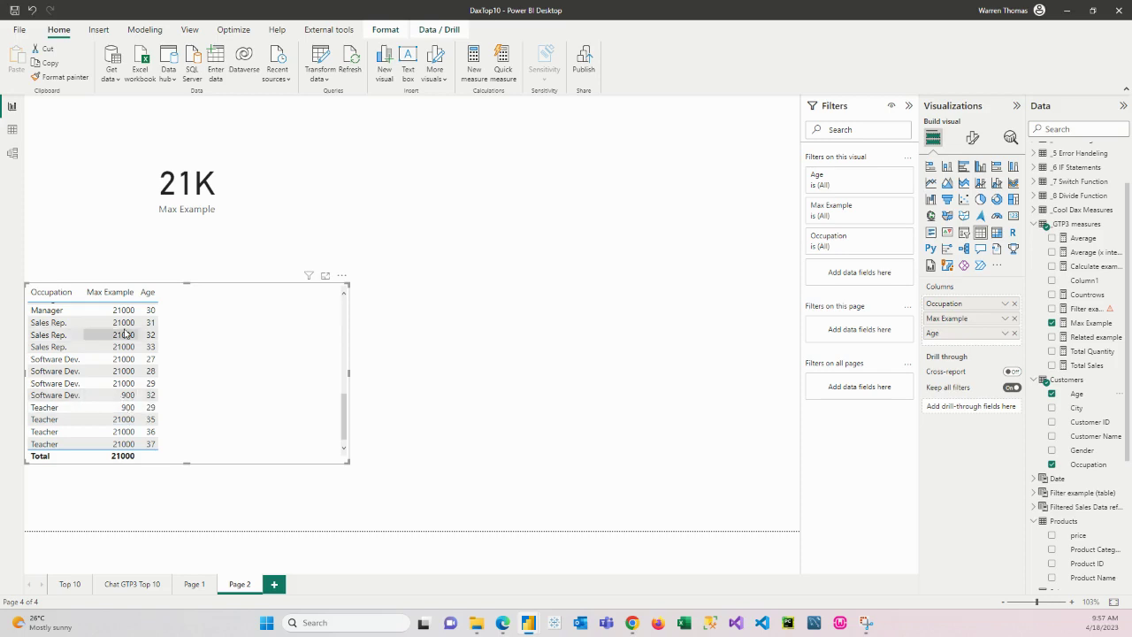
{"action": "scroll", "coordinate": [135, 334], "scroll_direction": "up", "scroll_amount": 3}
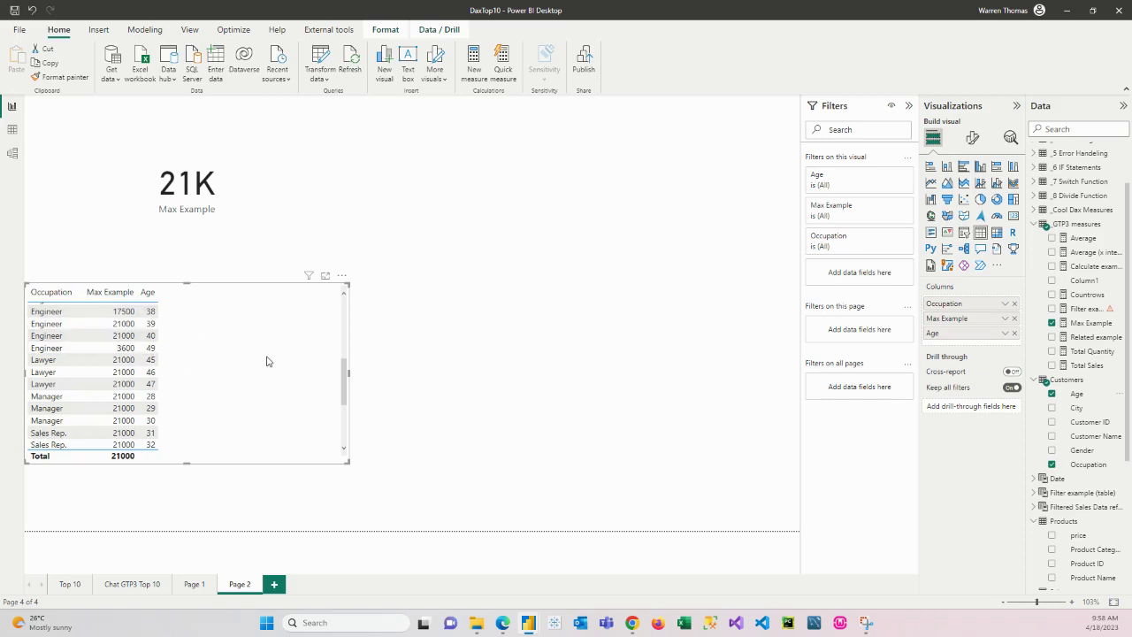
Copy the whole Max Example formula and paste it into a new measure in the _GTP3 measures table
{"action": "left_click", "coordinate": [1088, 324]}
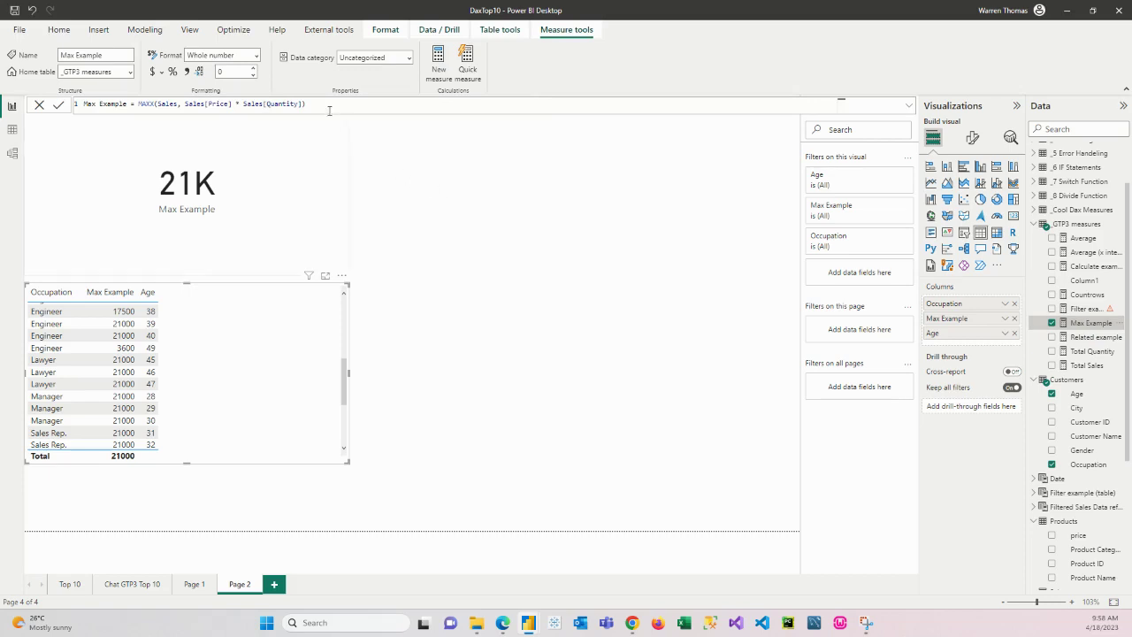
{"action": "left_click_drag", "start_coordinate": [333, 103], "coordinate": [11, 108]}
{"action": "key", "text": "ctrl+c"}
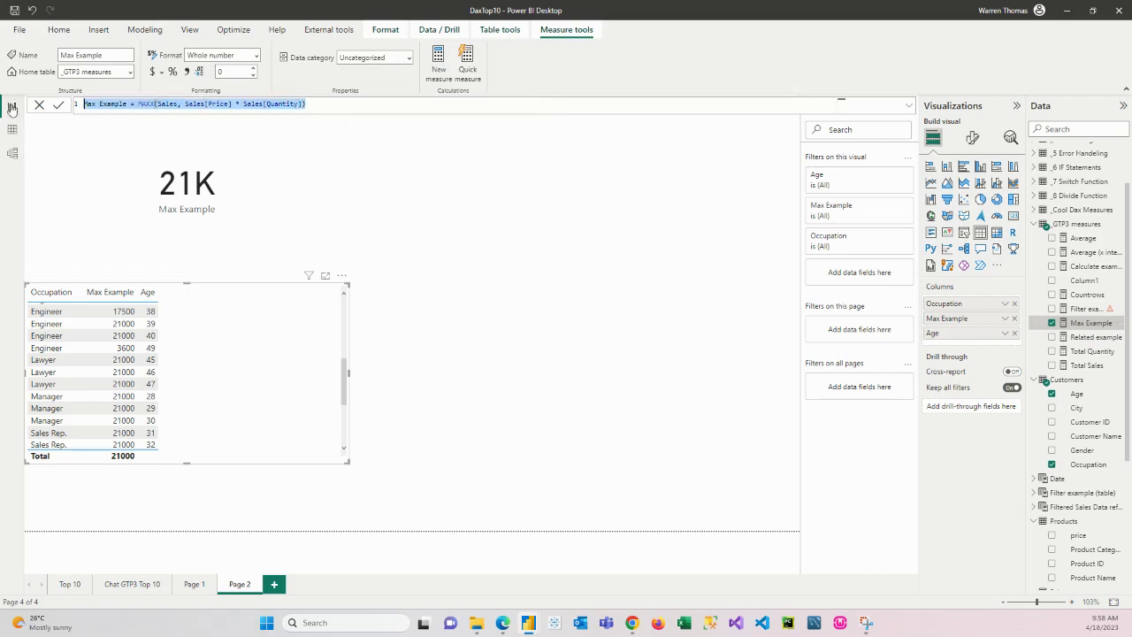
{"action": "right_click", "coordinate": [1076, 226]}
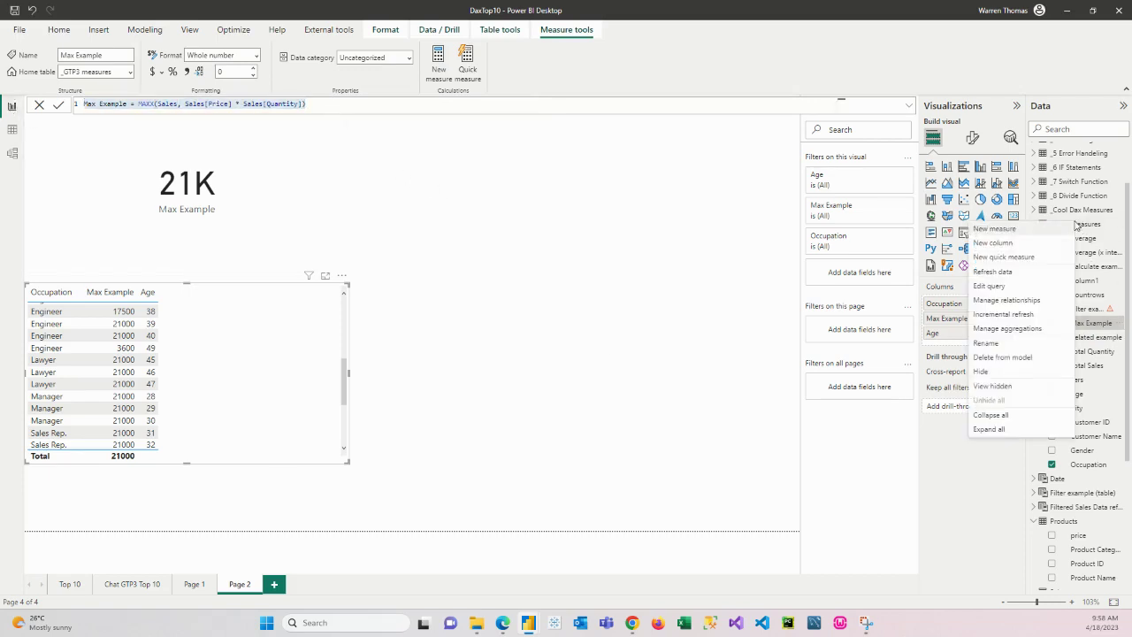
{"action": "left_click", "coordinate": [384, 172]}
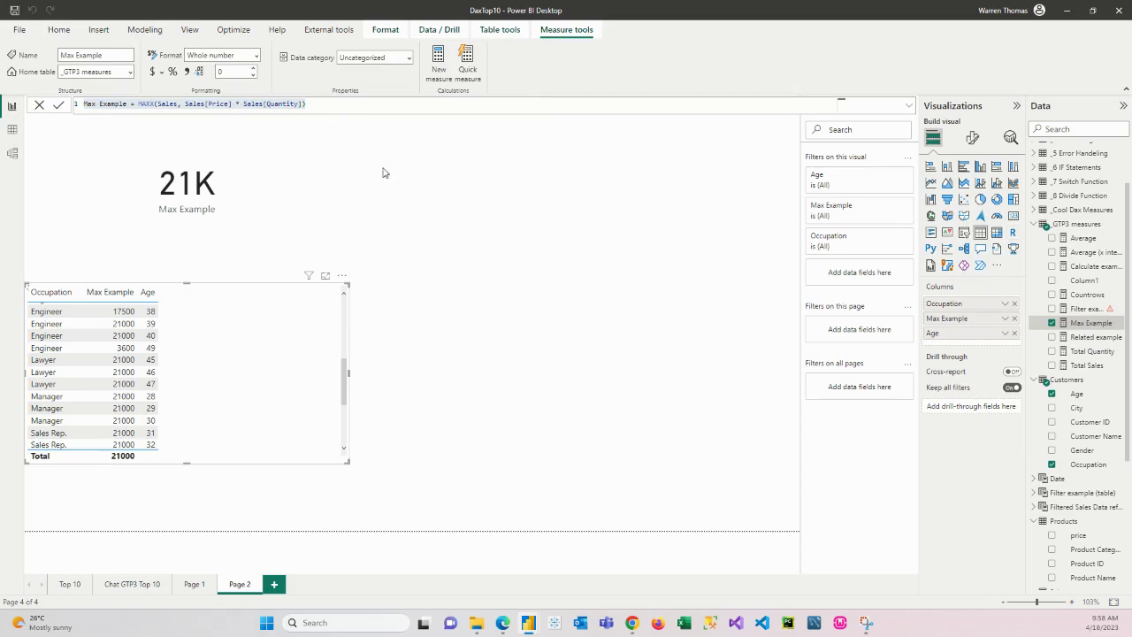
{"action": "key", "text": "ctrl+a"}
{"action": "key", "text": "ctrl+v"}
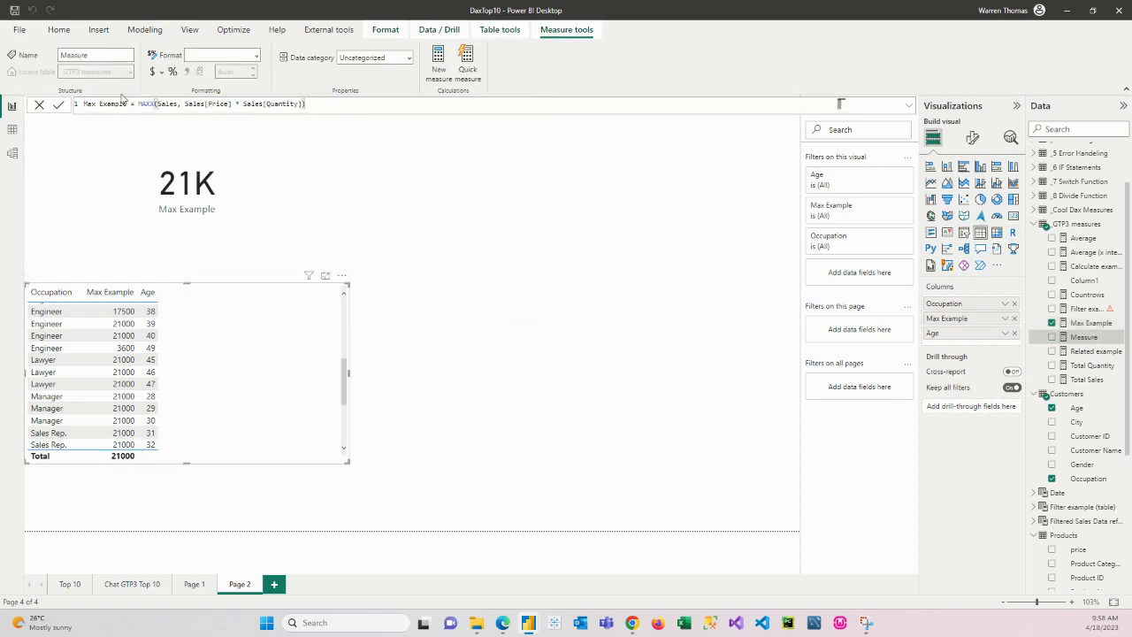
Change the name in the pasted formula to Minx Example
{"action": "left_click", "coordinate": [92, 103]}
{"action": "key", "text": "BackSpace"}
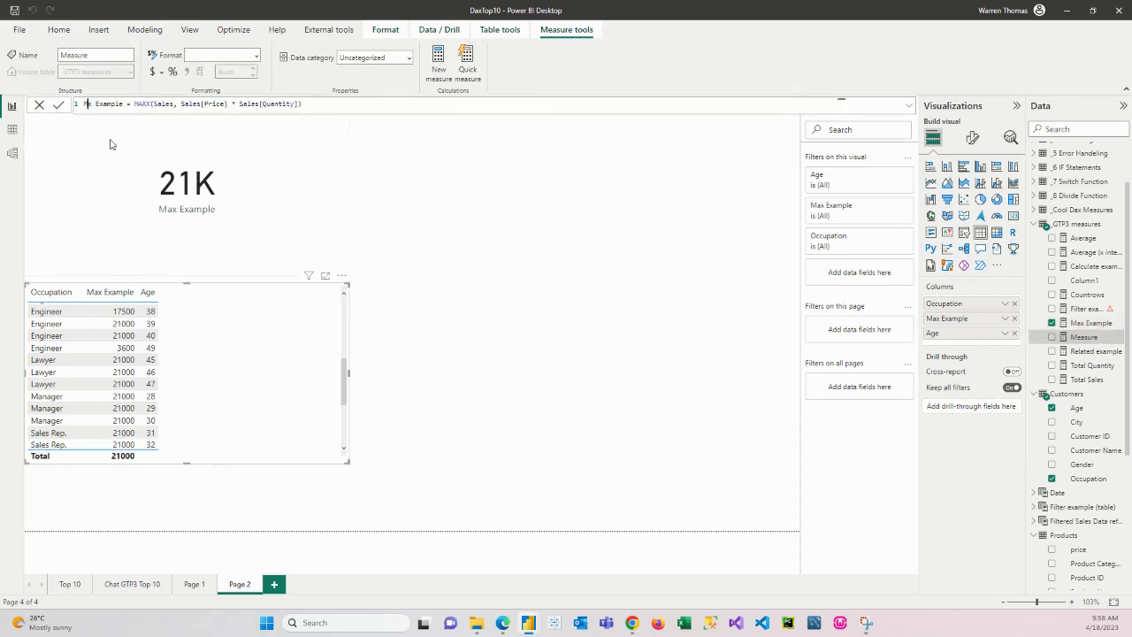
{"action": "type", "text": "in"}
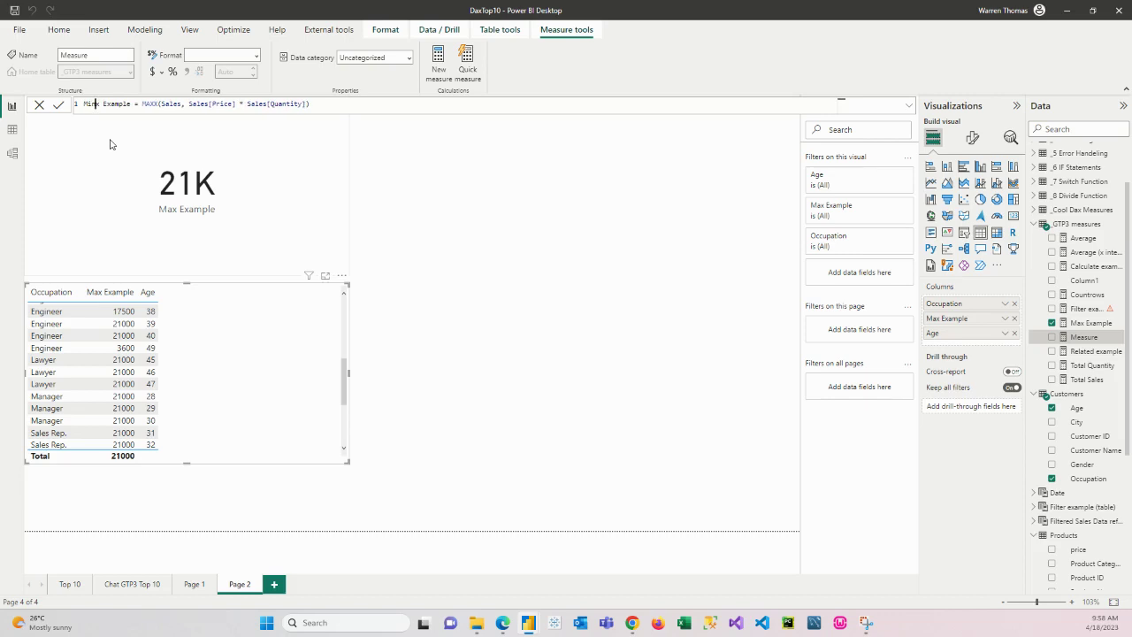
Replace the MAXX function with MINX in the Minx Example formula, keeping its arguments, and commit the measure
{"action": "key", "text": "ctrl+Right"}
{"action": "key", "text": "ctrl+Right"}
{"action": "key", "text": "Delete"}
{"action": "key", "text": "Delete"}
{"action": "key", "text": "Delete"}
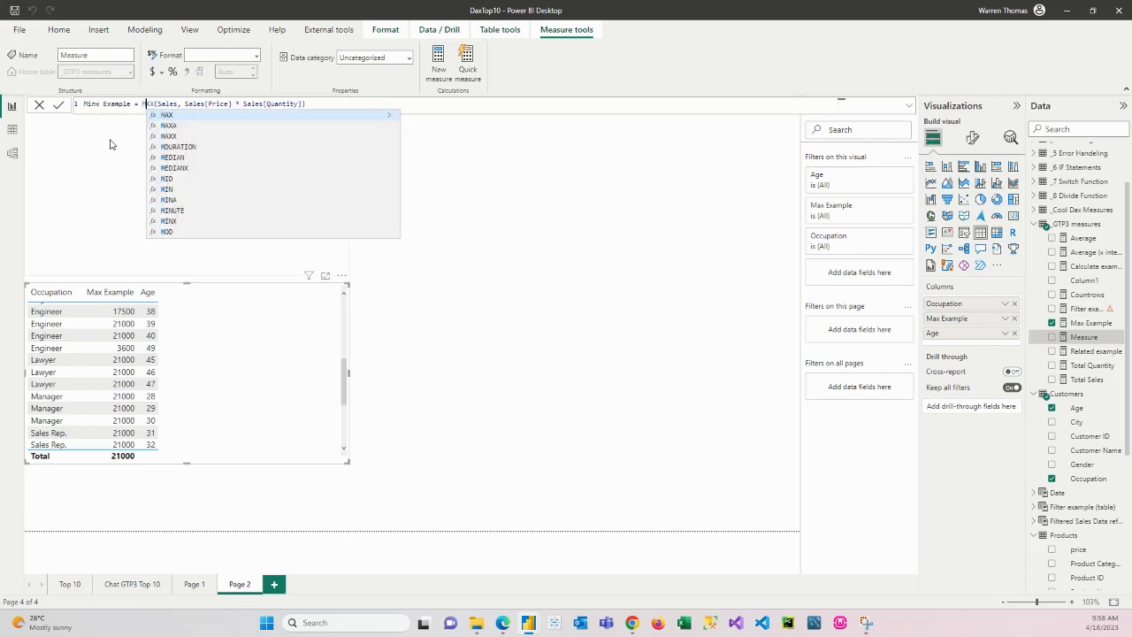
{"action": "type", "text": "in"}
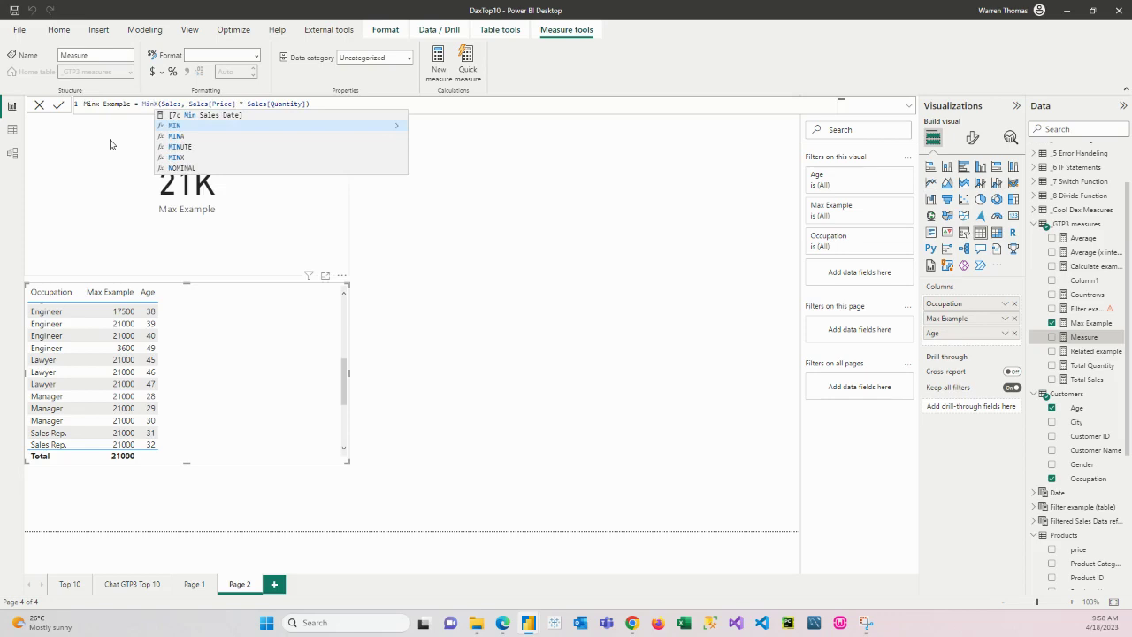
{"action": "key", "text": "Down"}
{"action": "key", "text": "Down"}
{"action": "key", "text": "Down"}
{"action": "key", "text": "Tab"}
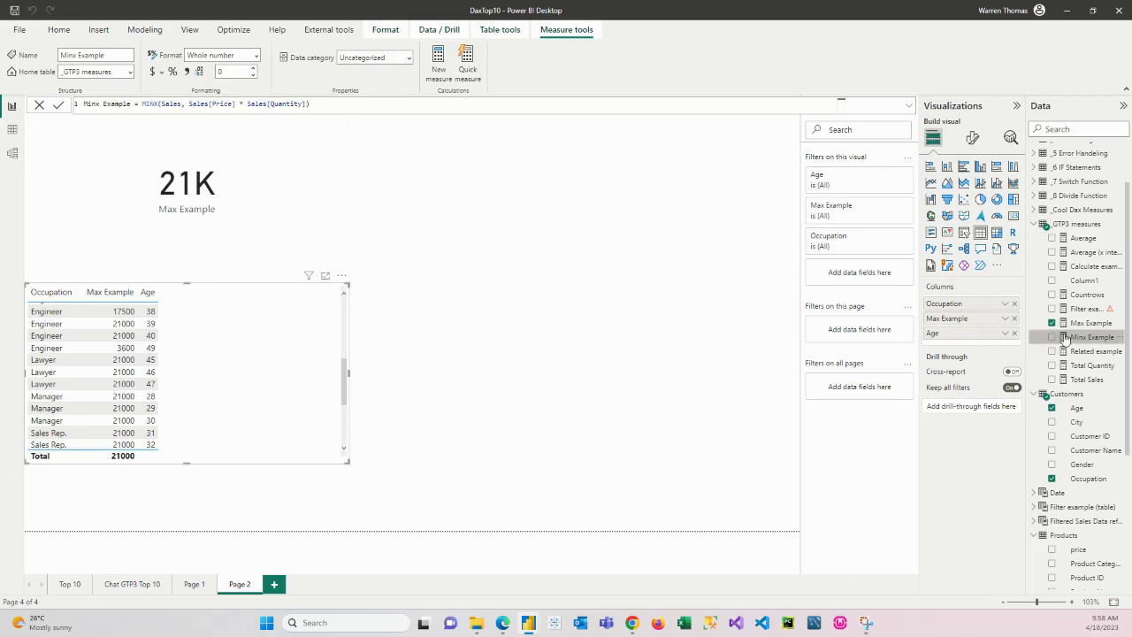
Add the Minx Example measure to the table visual and look through its values per occupation and age
{"action": "left_click_drag", "start_coordinate": [1093, 337], "coordinate": [278, 359]}
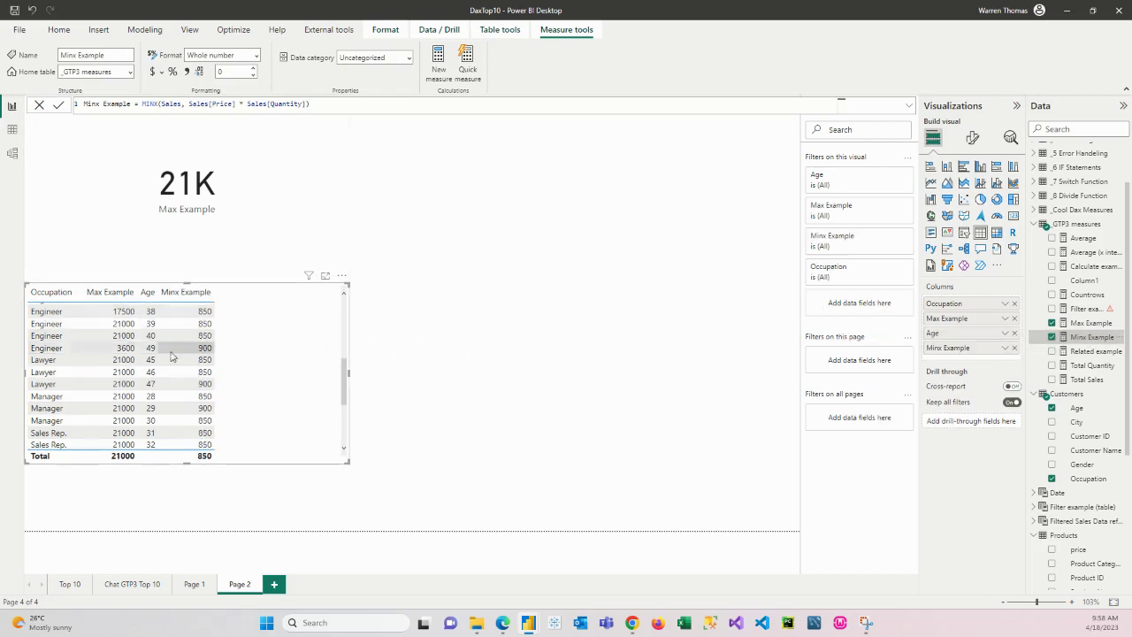
{"action": "scroll", "coordinate": [204, 352], "scroll_direction": "down", "scroll_amount": 3}
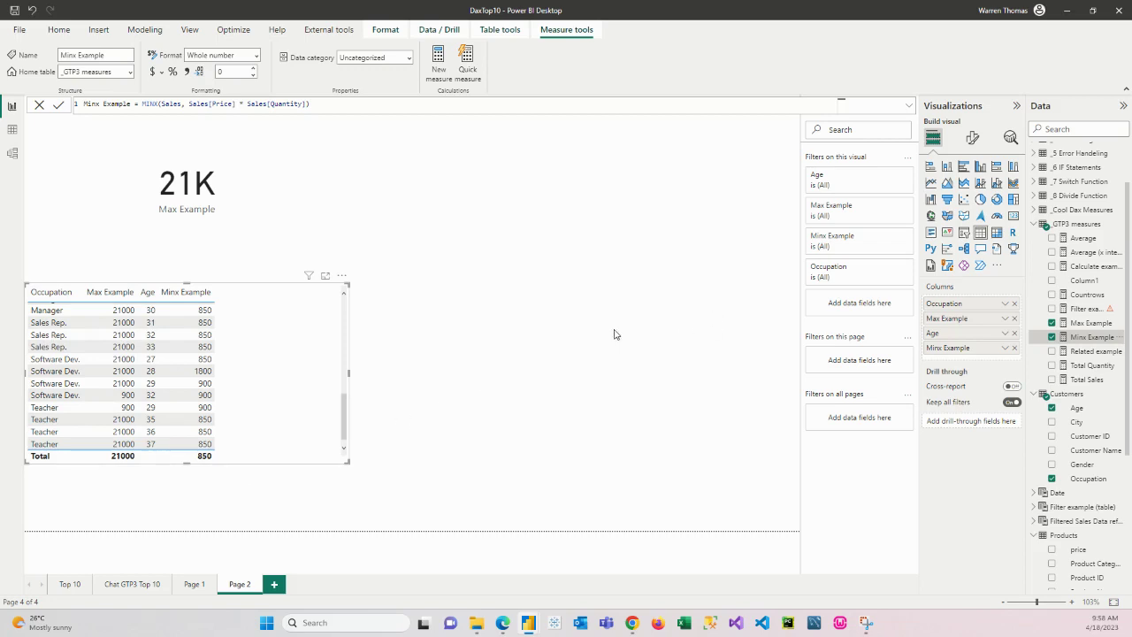
Create a new measure in the _GTP3 measures table named Min Date, starting its formula with the MIN function
{"action": "right_click", "coordinate": [1085, 224]}
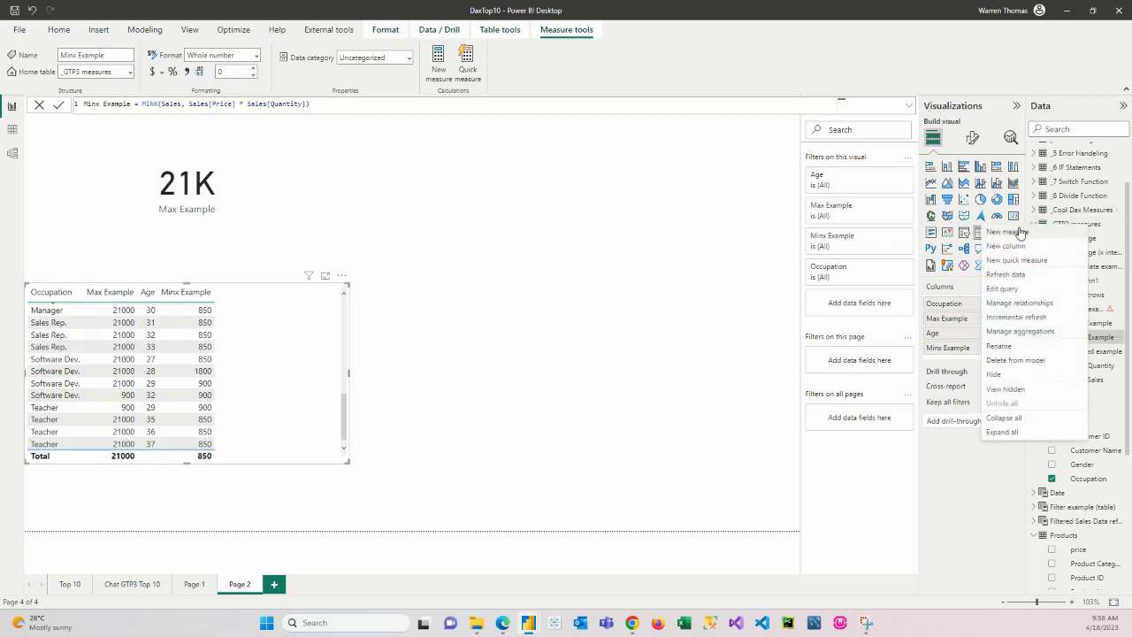
{"action": "left_click", "coordinate": [1009, 231]}
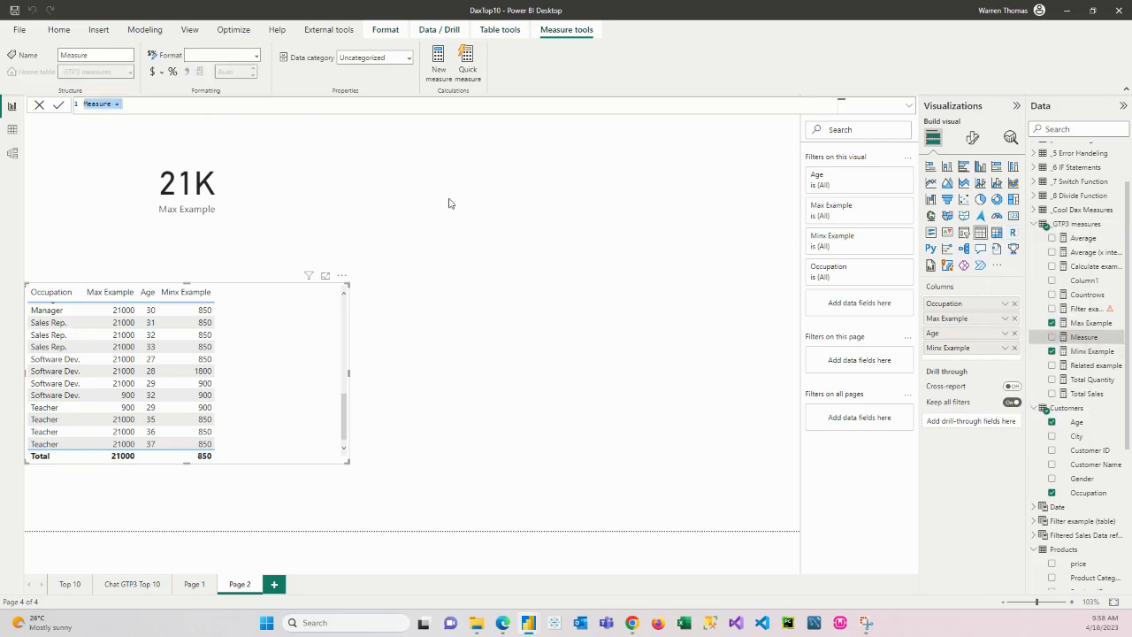
{"action": "type", "text": "M"}
{"action": "type", "text": "Min"}
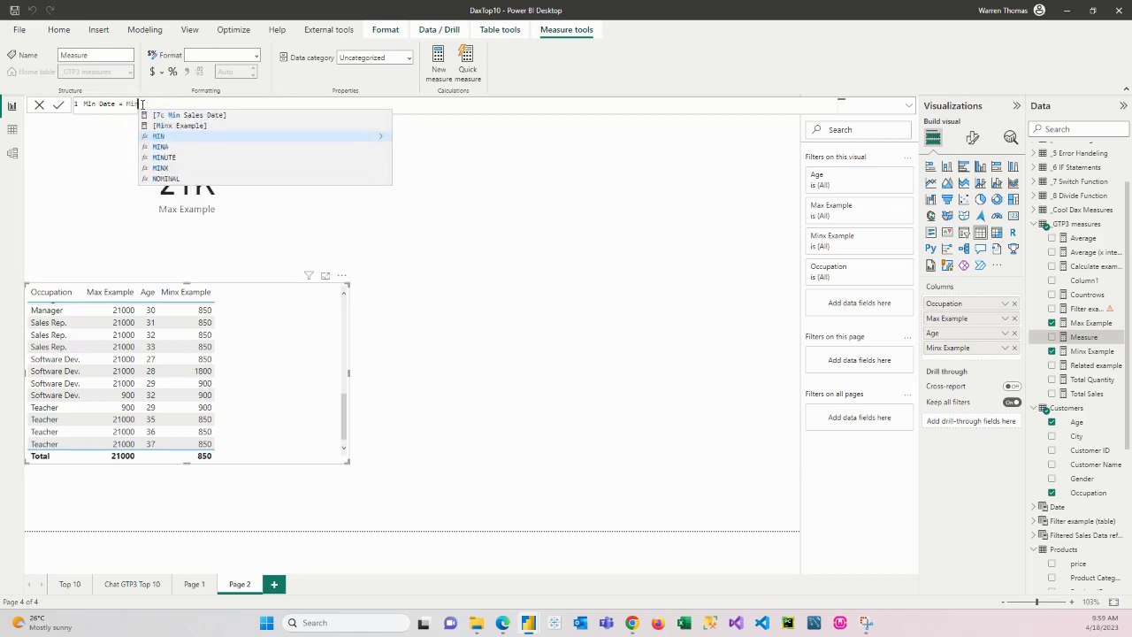
{"action": "key", "text": "Tab"}
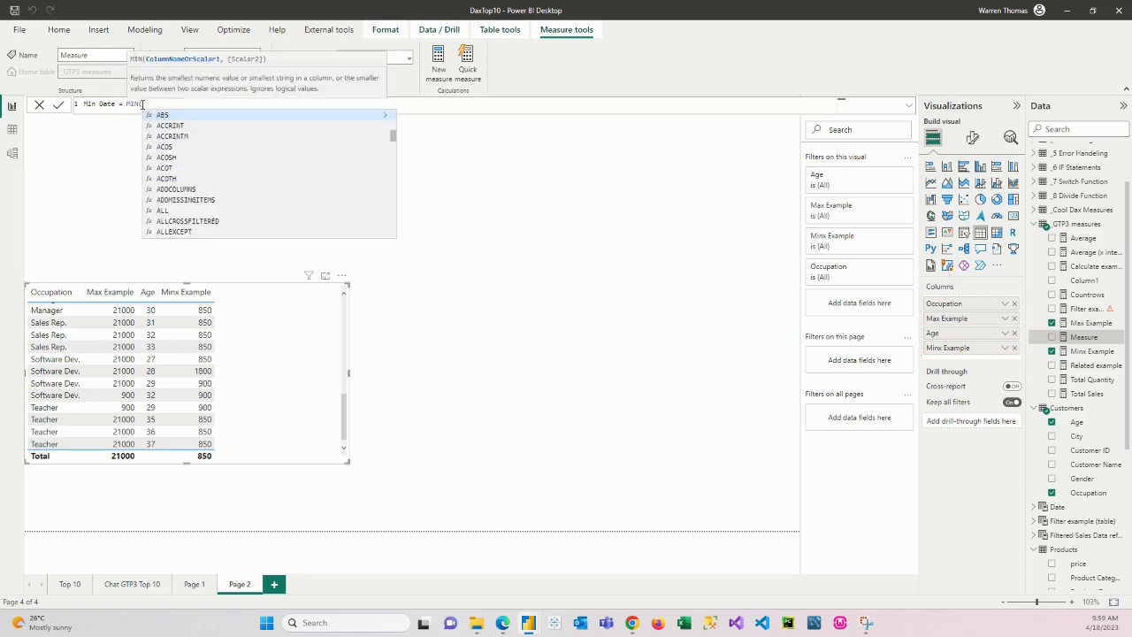
Complete the MIN formula with the column Sales[Sale Date], remove the surplus opening parenthesis, close the function and commit the measure
{"action": "type", "text": "sales"}
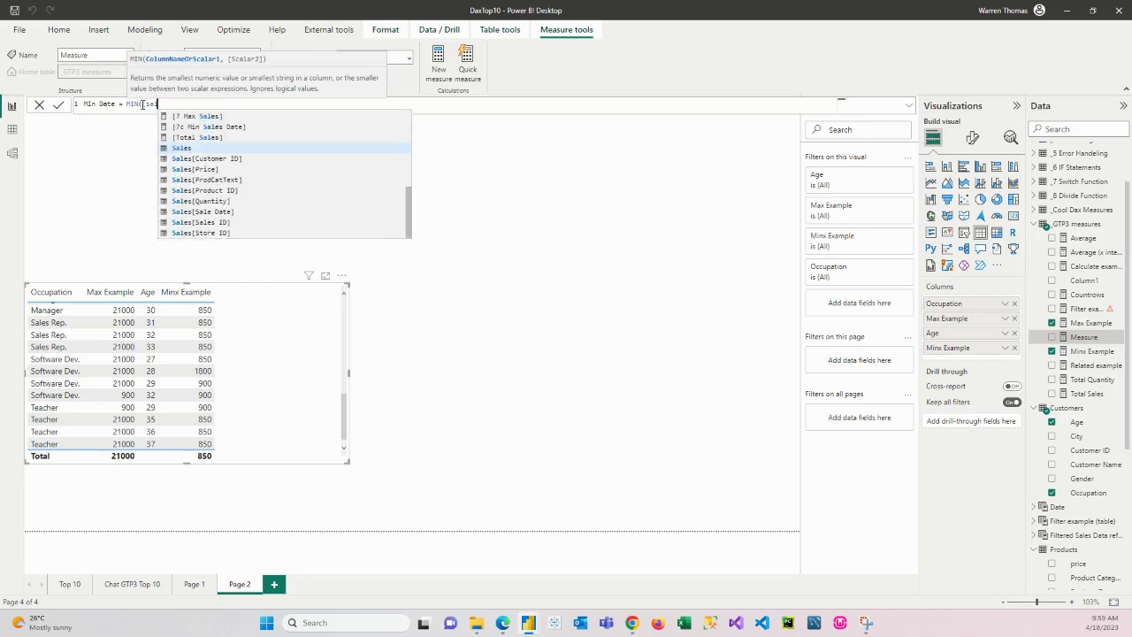
{"action": "left_click", "coordinate": [211, 213]}
{"action": "left_click", "coordinate": [142, 104]}
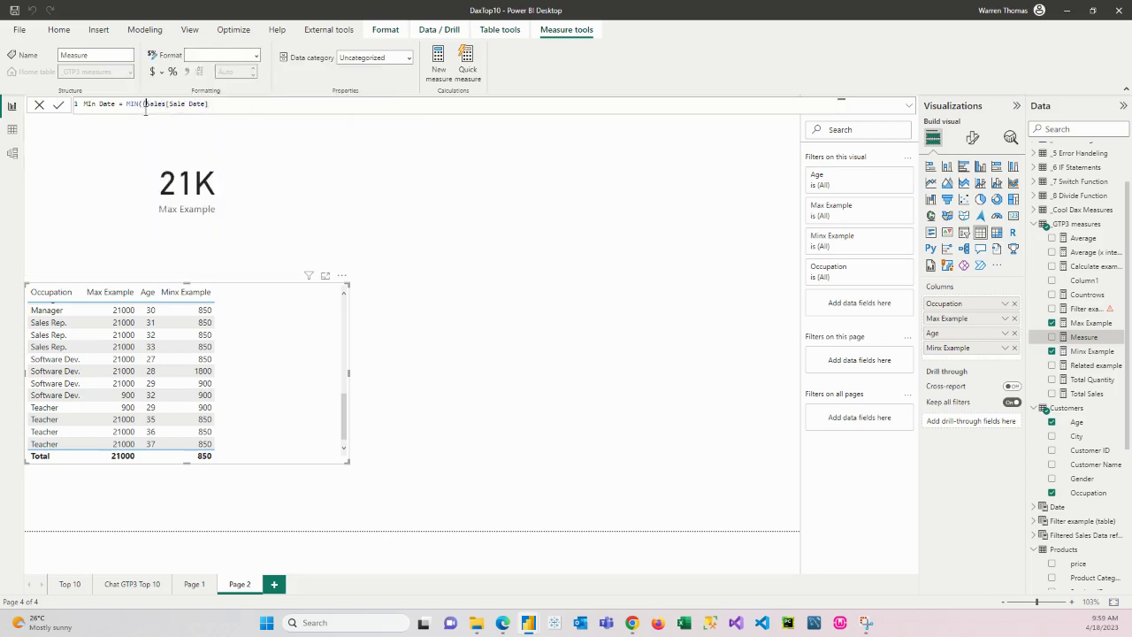
{"action": "key", "text": "BackSpace"}
{"action": "key", "text": "Right"}
{"action": "key", "text": "Right"}
{"action": "key", "text": "Right"}
{"action": "key", "text": "Right"}
{"action": "key", "text": "End"}
{"action": "type", "text": ")"}
{"action": "key", "text": "Return"}
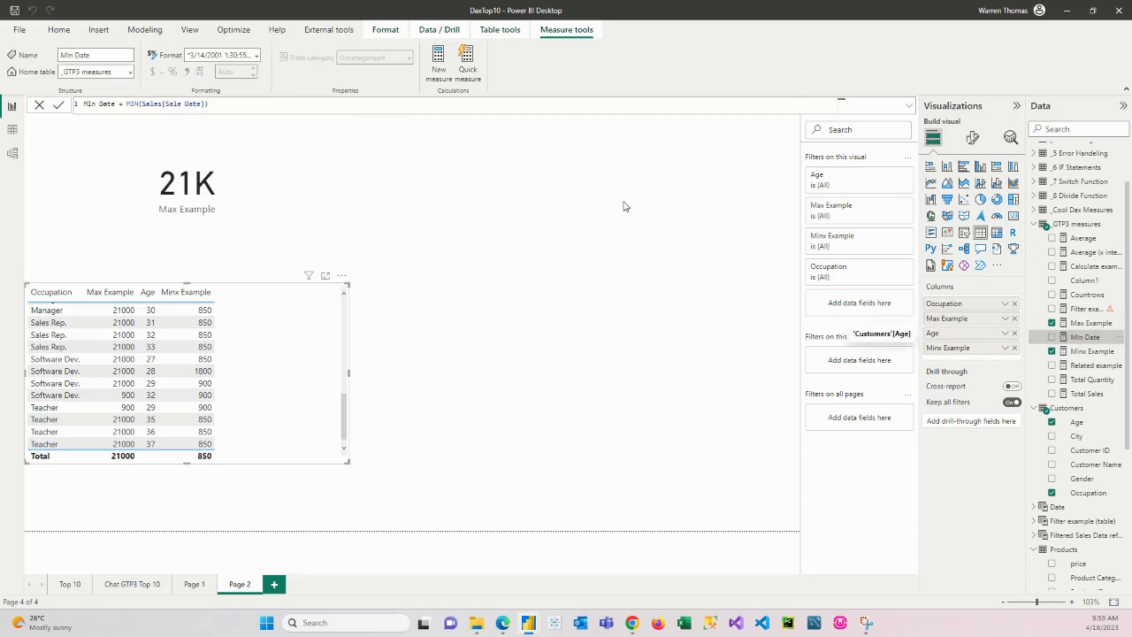
Show the Min Date measure in a card in the page's upper-right corner and reduce its height so the date fits one line
{"action": "left_click_drag", "start_coordinate": [1085, 338], "coordinate": [625, 206]}
{"action": "left_click", "coordinate": [1013, 216]}
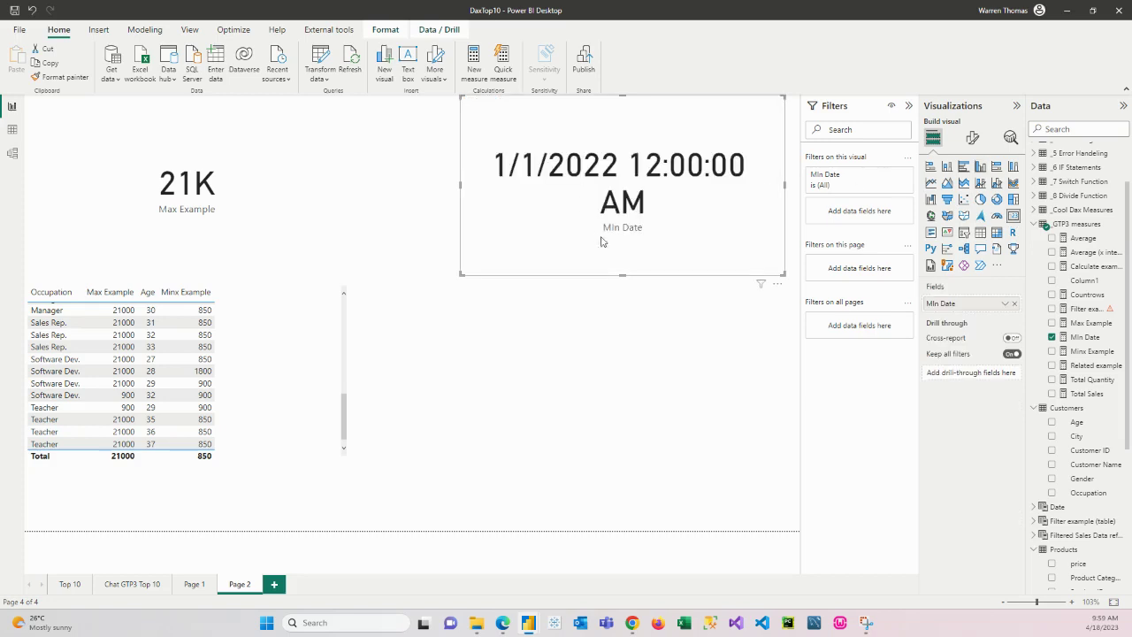
{"action": "left_click_drag", "start_coordinate": [624, 274], "coordinate": [644, 172]}
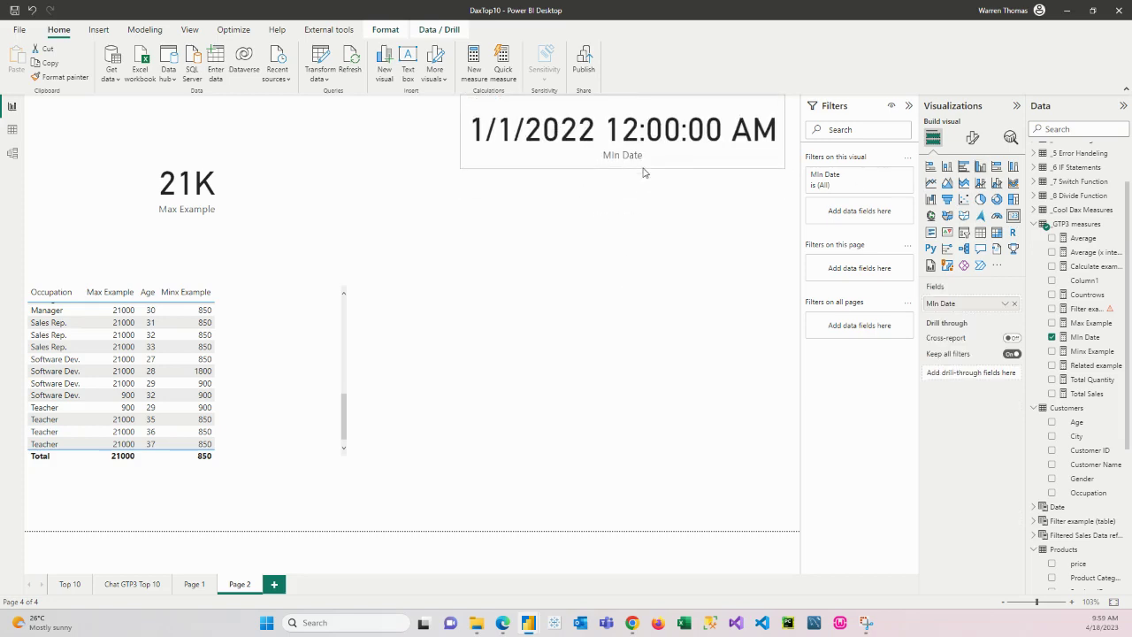
{"action": "left_click", "coordinate": [634, 233]}
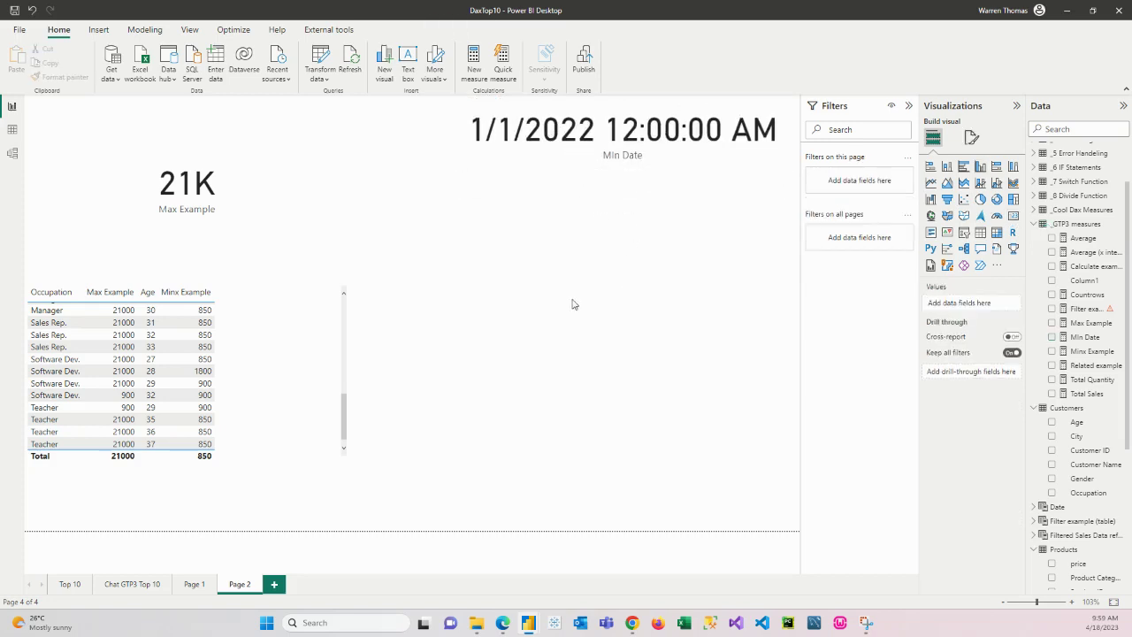
Copy the whole Min Date formula and paste it into a new measure in the _GTP3 measures table
{"action": "left_click", "coordinate": [1084, 337]}
{"action": "left_click_drag", "start_coordinate": [212, 104], "coordinate": [84, 104]}
{"action": "key", "text": "ctrl+c"}
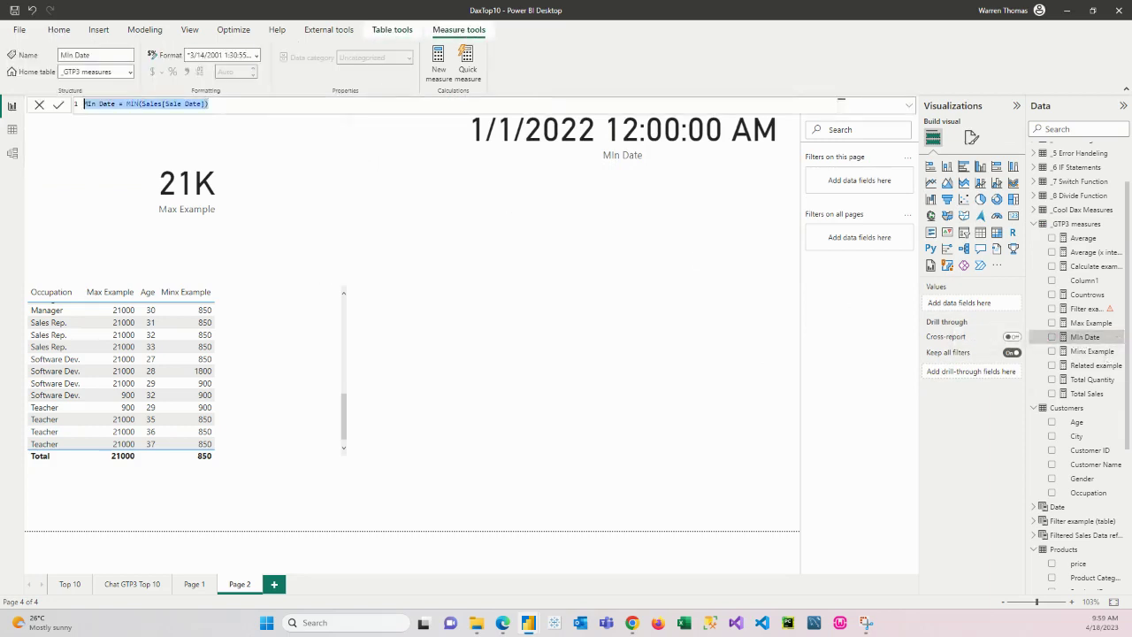
{"action": "right_click", "coordinate": [1064, 224]}
{"action": "left_click", "coordinate": [1004, 231]}
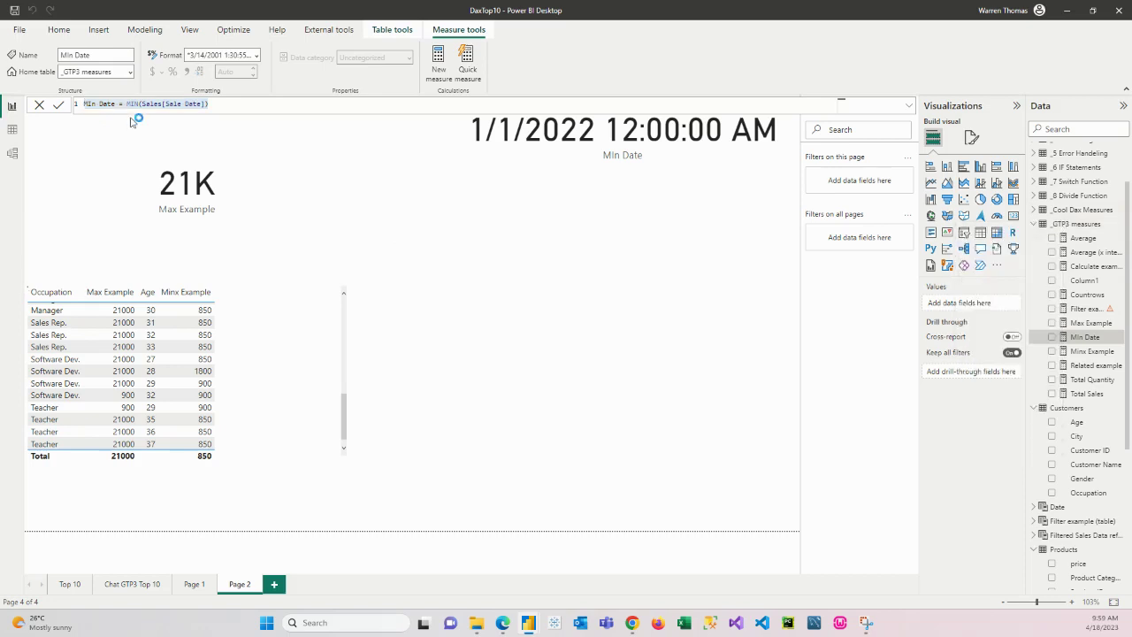
{"action": "key", "text": "ctrl+v"}
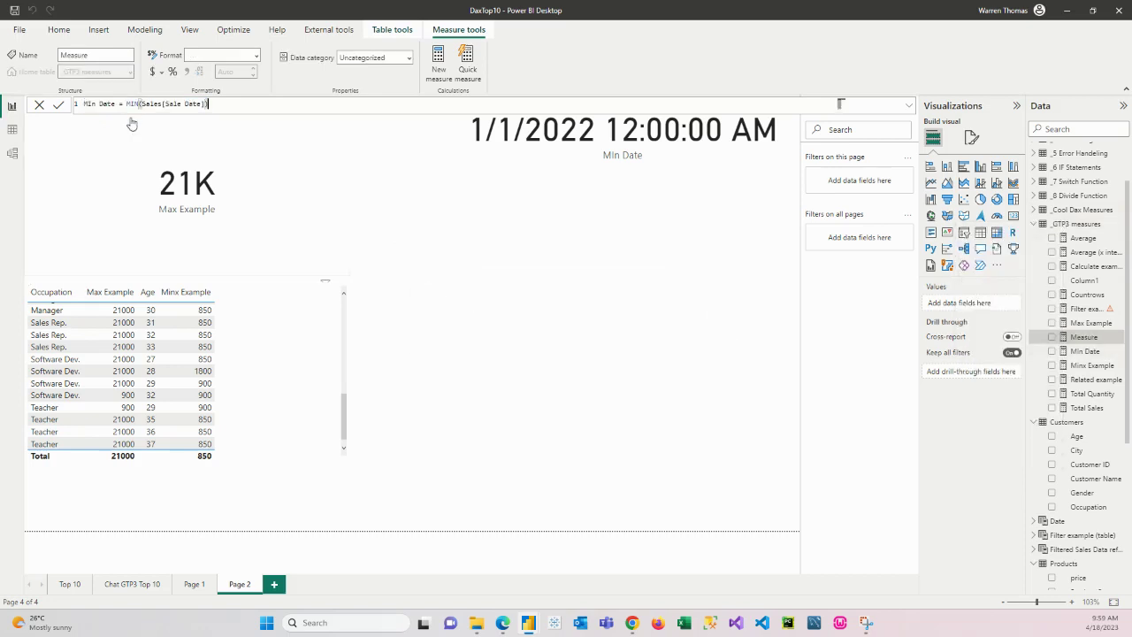
Turn the pasted formula into Max Date = Max(Sales[Sale Date]) and commit the measure
{"action": "left_click", "coordinate": [92, 104]}
{"action": "type", "text": "ax"}
{"action": "key", "text": "ctrl+Right"}
{"action": "key", "text": "ctrl+Right"}
{"action": "key", "text": "ctrl+Right"}
{"action": "key", "text": "Left"}
{"action": "key", "text": "Left"}
{"action": "type", "text": "M"}
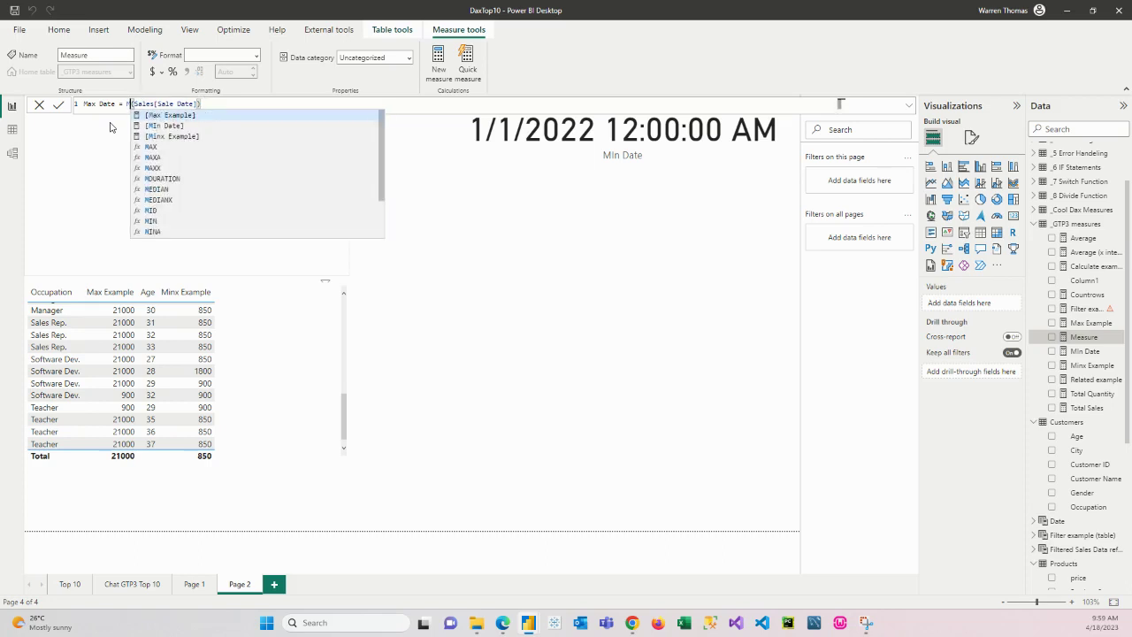
{"action": "type", "text": "ax"}
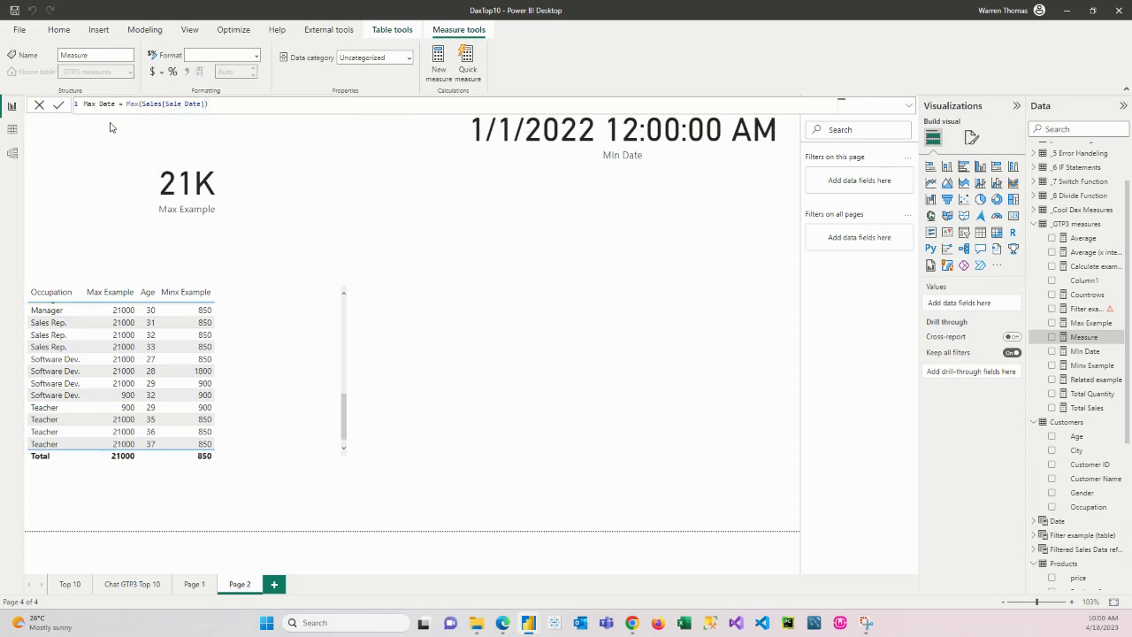
{"action": "left_click", "coordinate": [681, 251]}
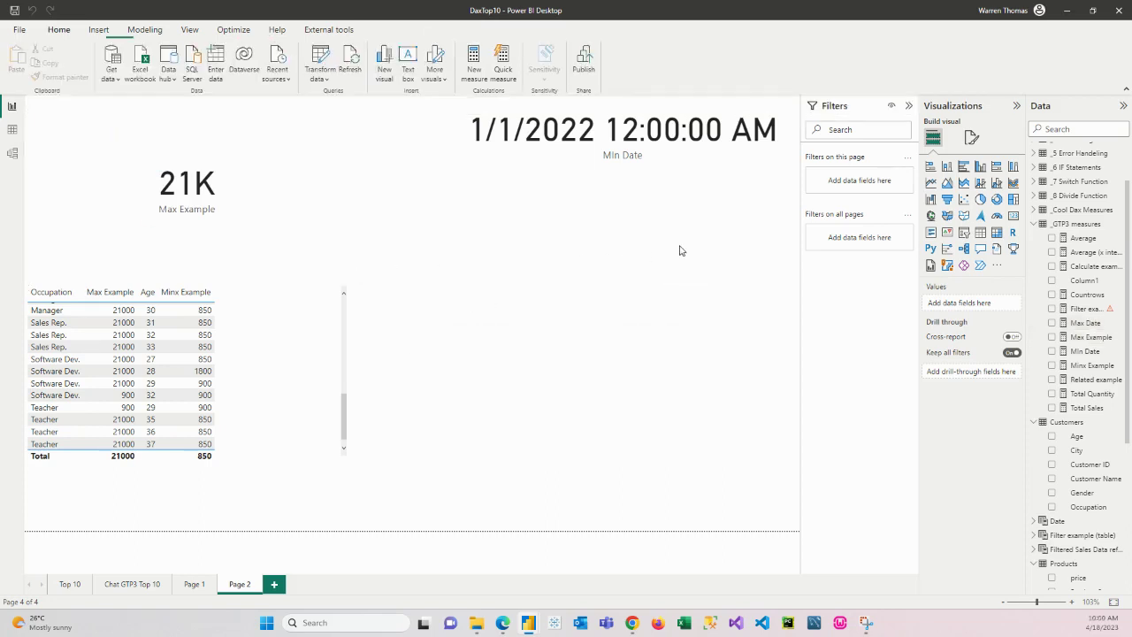
Add a card showing the Max Date measure and place it directly below the Min Date card
{"action": "left_click", "coordinate": [1013, 215]}
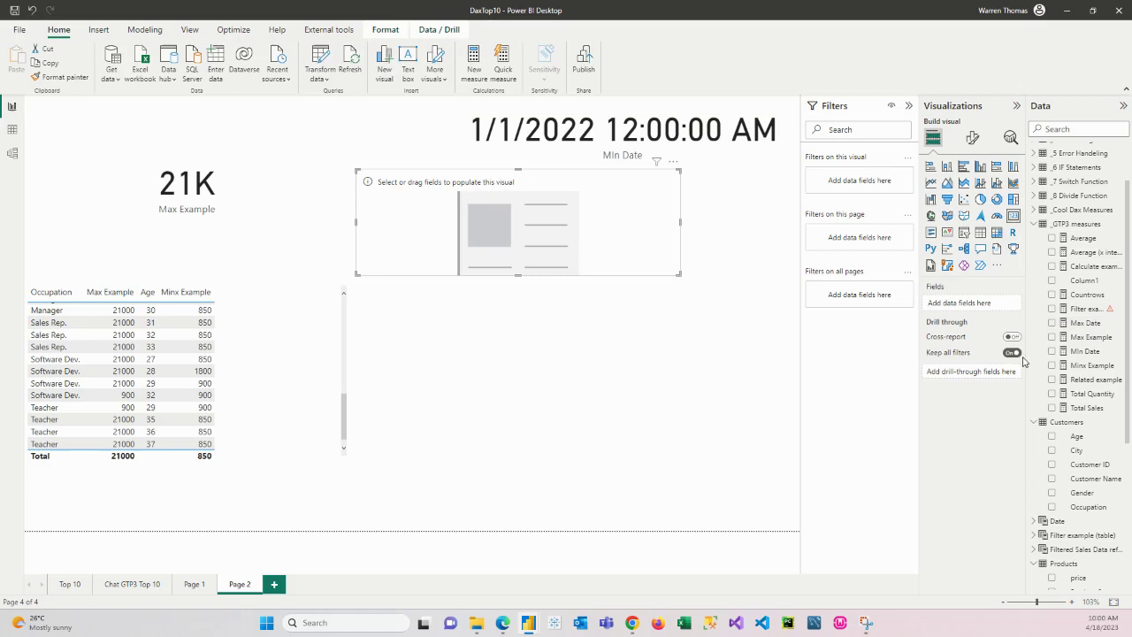
{"action": "left_click", "coordinate": [1052, 323]}
{"action": "left_click_drag", "start_coordinate": [601, 254], "coordinate": [720, 260]}
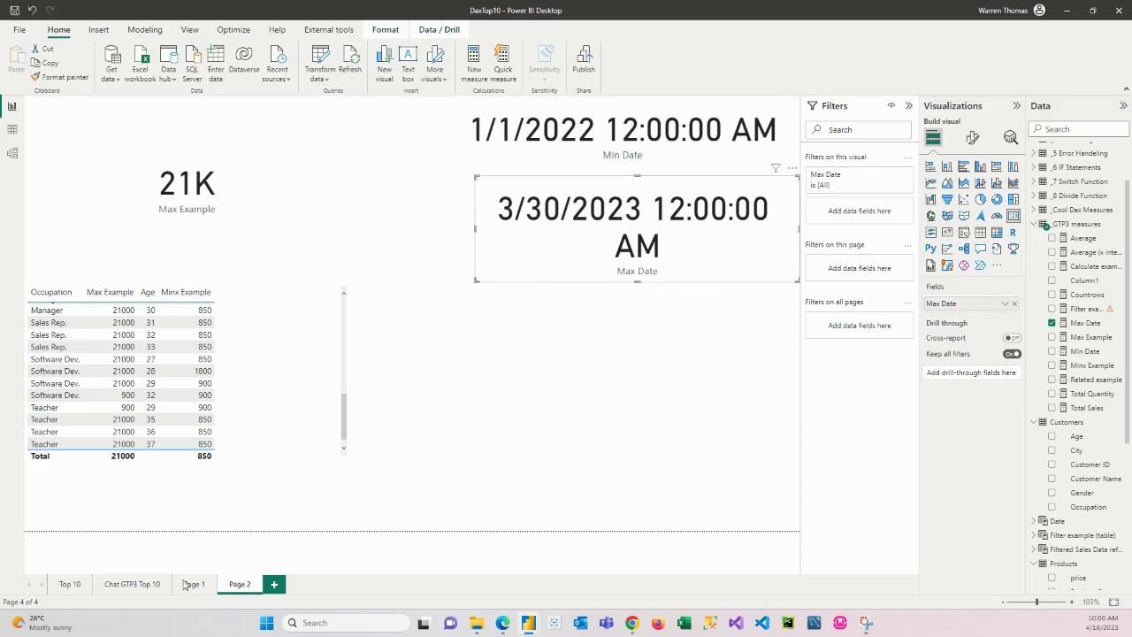
Check the earliest and latest Sale Date in the Sales table's data through the column's filter list, without applying a filter
{"action": "left_click", "coordinate": [13, 129]}
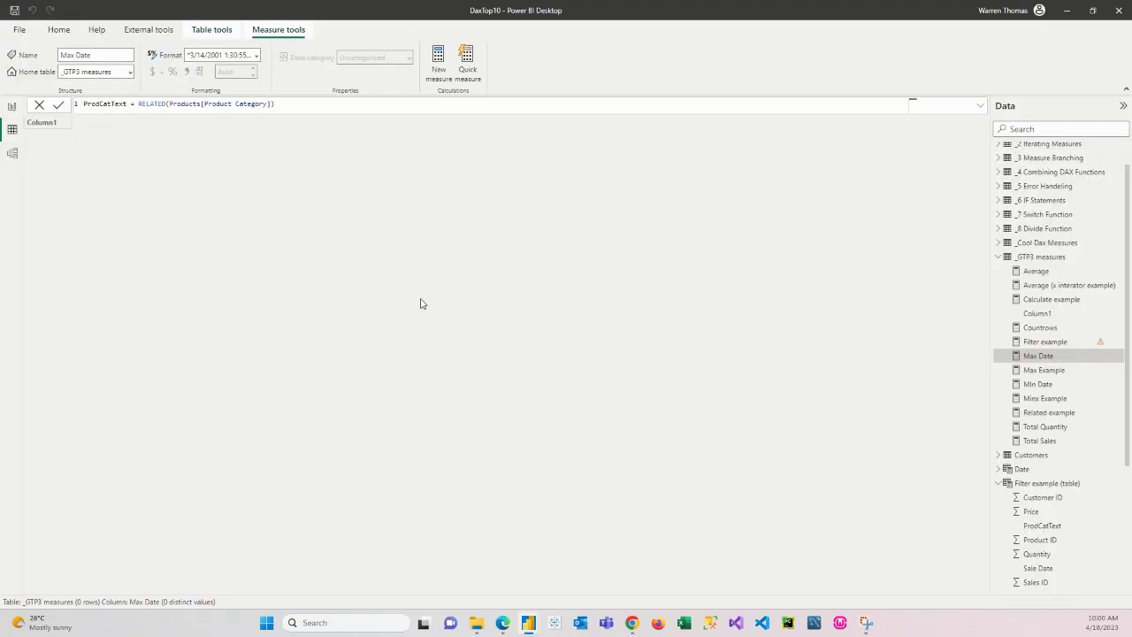
{"action": "scroll", "coordinate": [1016, 513], "scroll_direction": "down", "scroll_amount": 4}
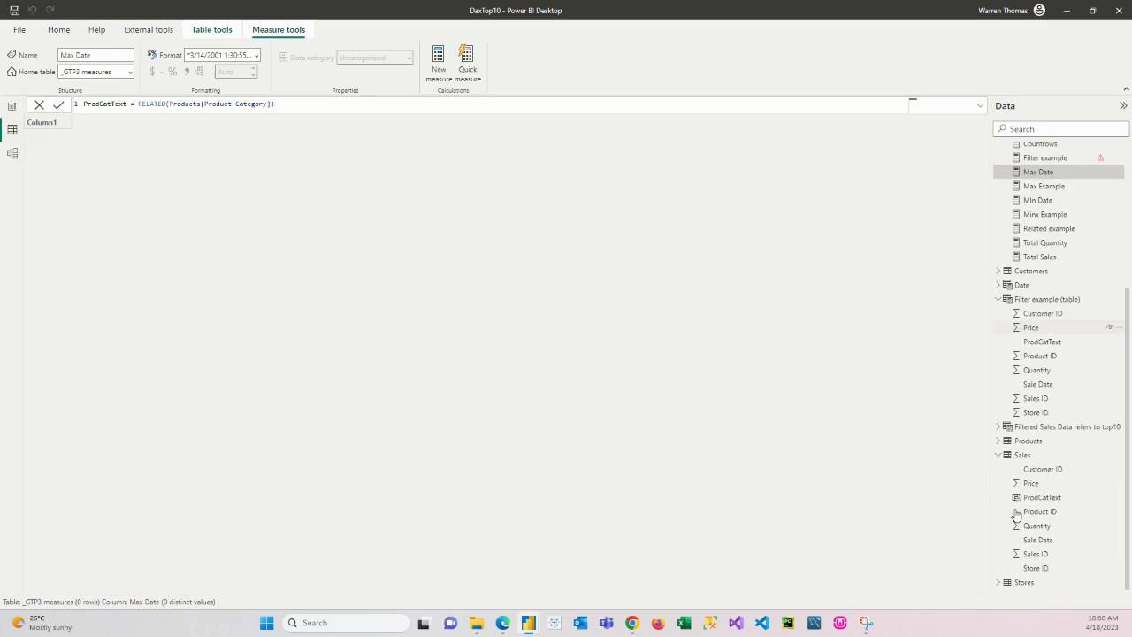
{"action": "left_click", "coordinate": [1034, 459]}
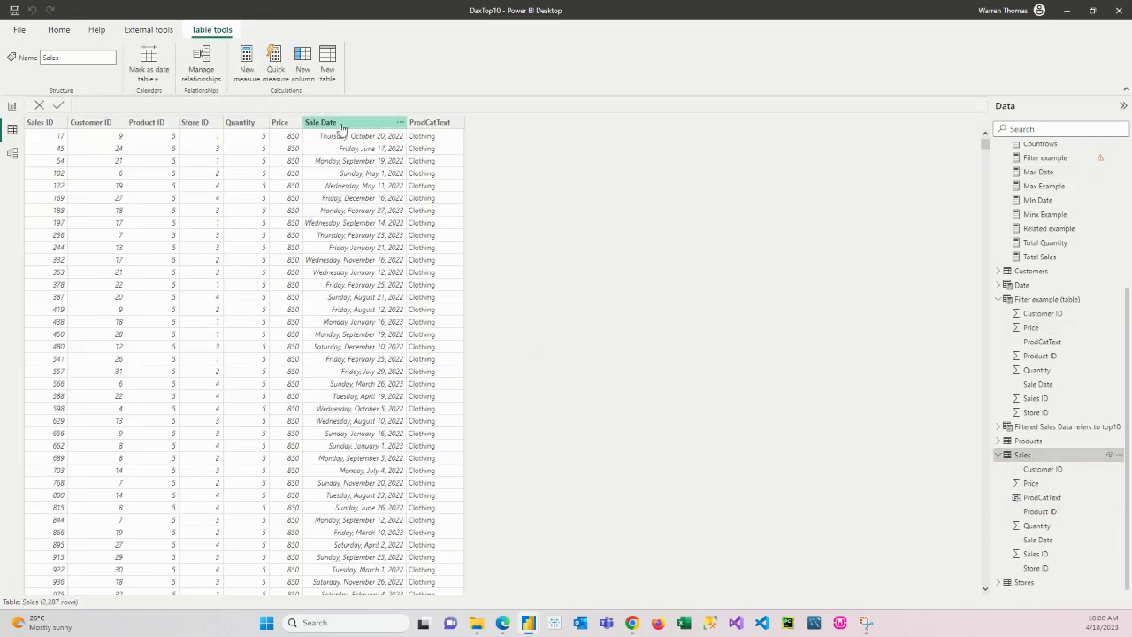
{"action": "left_click", "coordinate": [402, 125]}
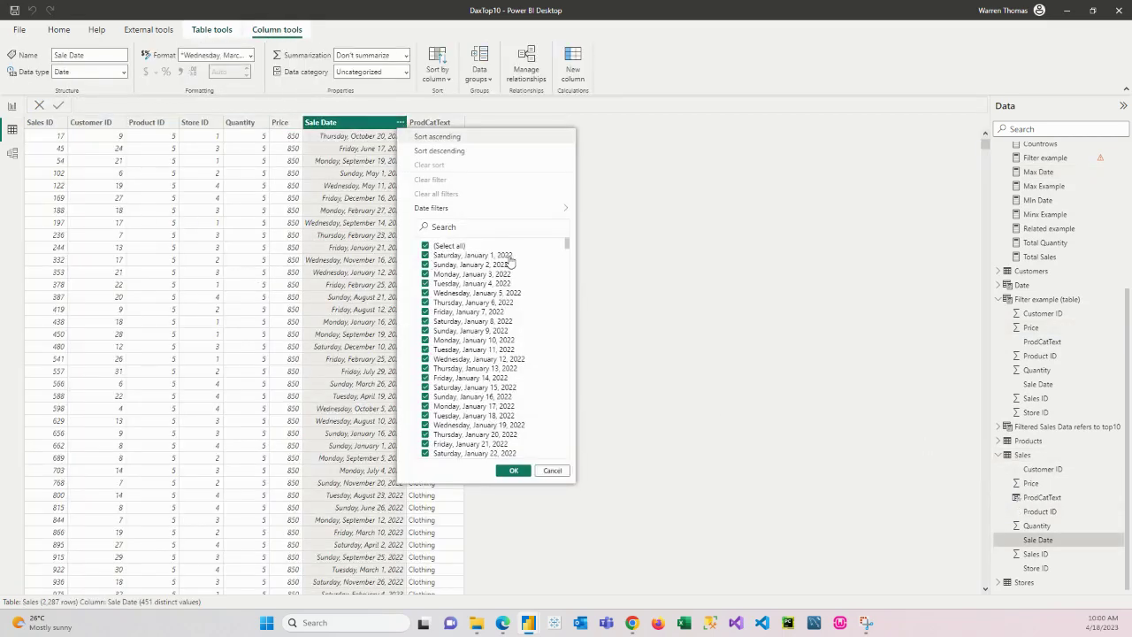
{"action": "left_click_drag", "start_coordinate": [568, 247], "coordinate": [554, 469]}
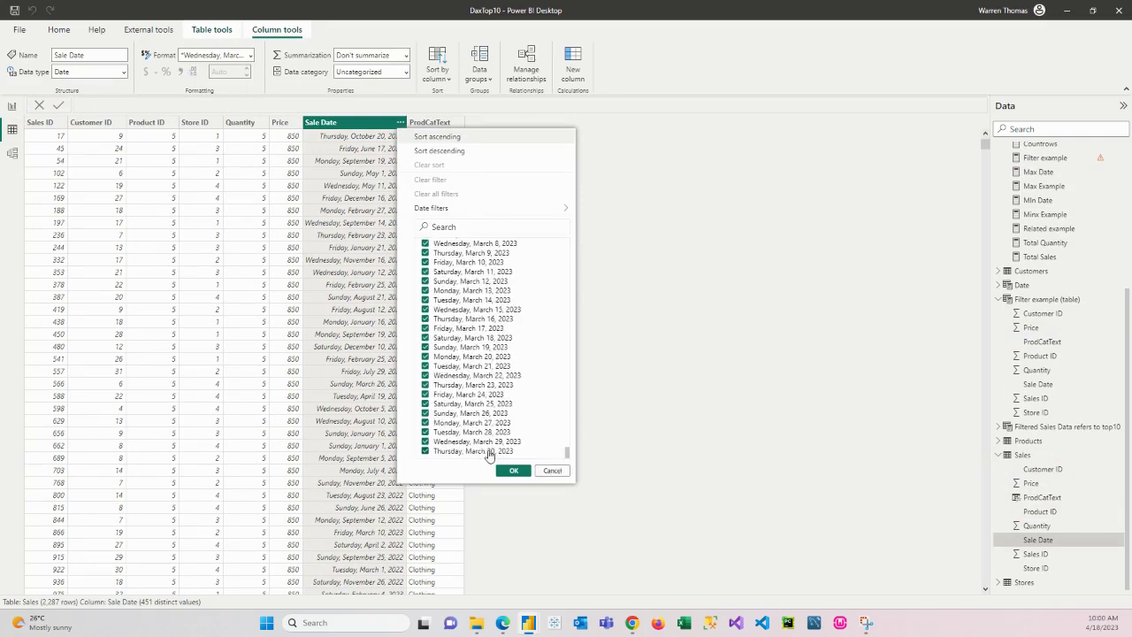
{"action": "left_click", "coordinate": [550, 470]}
Return to the report and show the Chat GTP3 Top 10 page with the list of DAX functions
{"action": "left_click", "coordinate": [12, 106]}
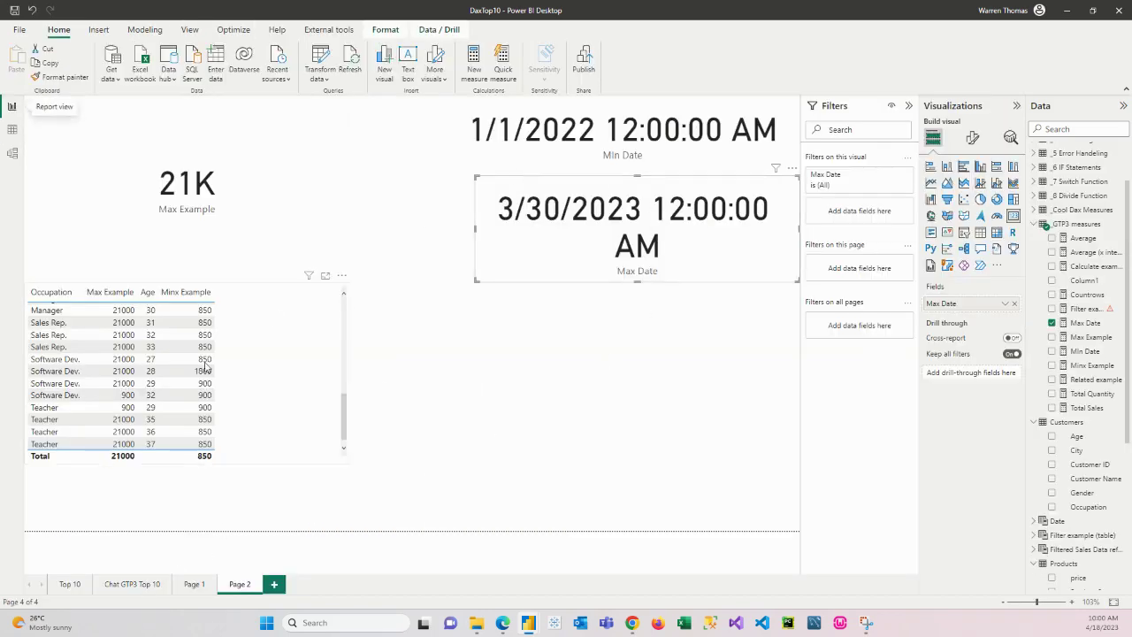
{"action": "left_click", "coordinate": [132, 585]}
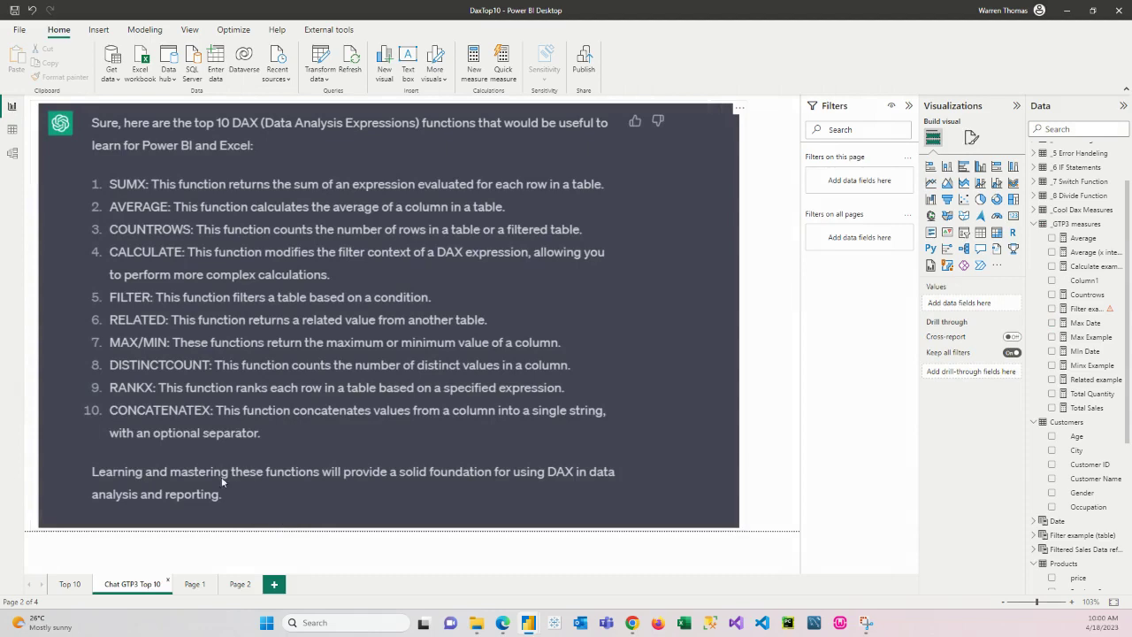